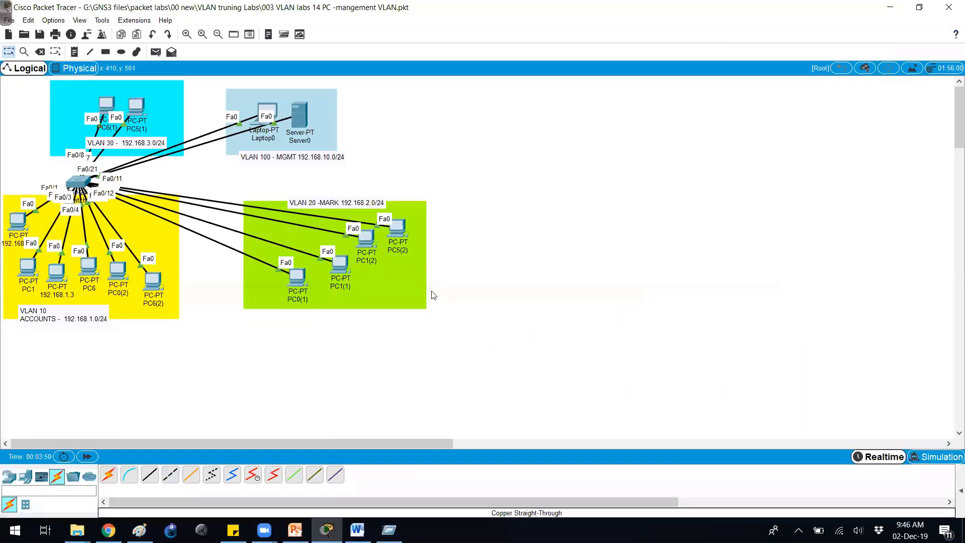
# - Circle the VLAN 10 and VLAN 20 groups and label them 10 and 20
pyautogui.moveTo(479, 199); pyautogui.dragTo(387, 221)
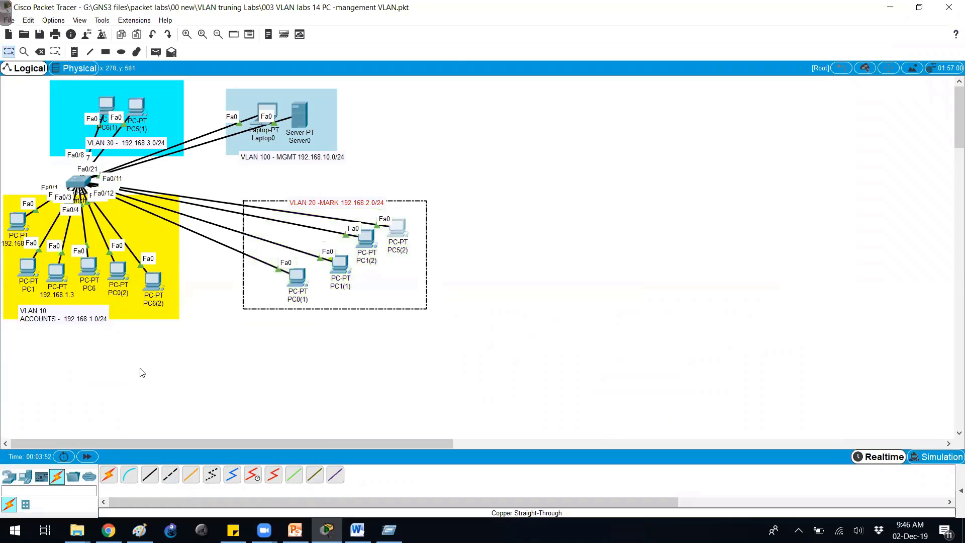
pyautogui.moveTo(81, 202); pyautogui.dragTo(105, 212)
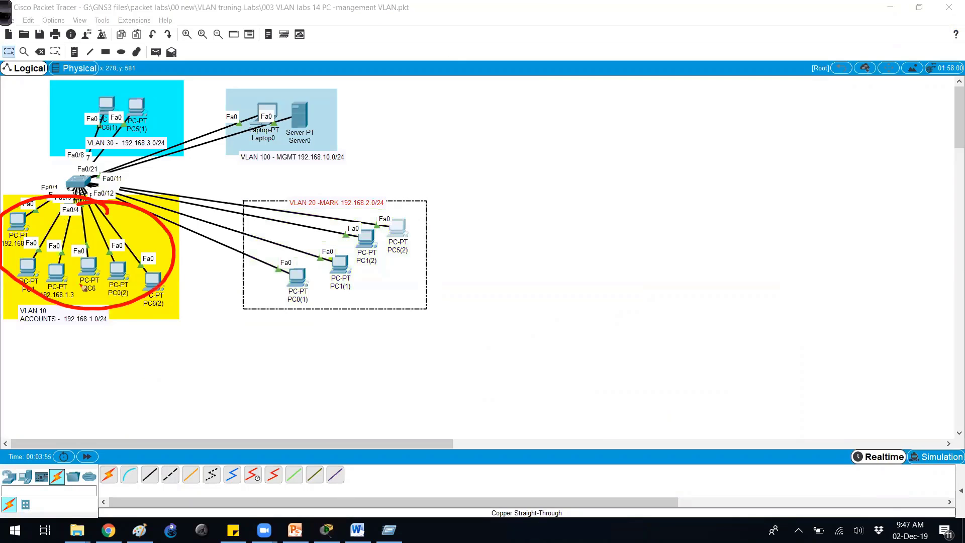
pyautogui.moveTo(54, 329)
pyautogui.mouseDown()
pyautogui.moveTo(70, 348)
pyautogui.moveTo(90, 326)
pyautogui.moveTo(102, 337)
pyautogui.moveTo(135, 327)
pyautogui.mouseUp()
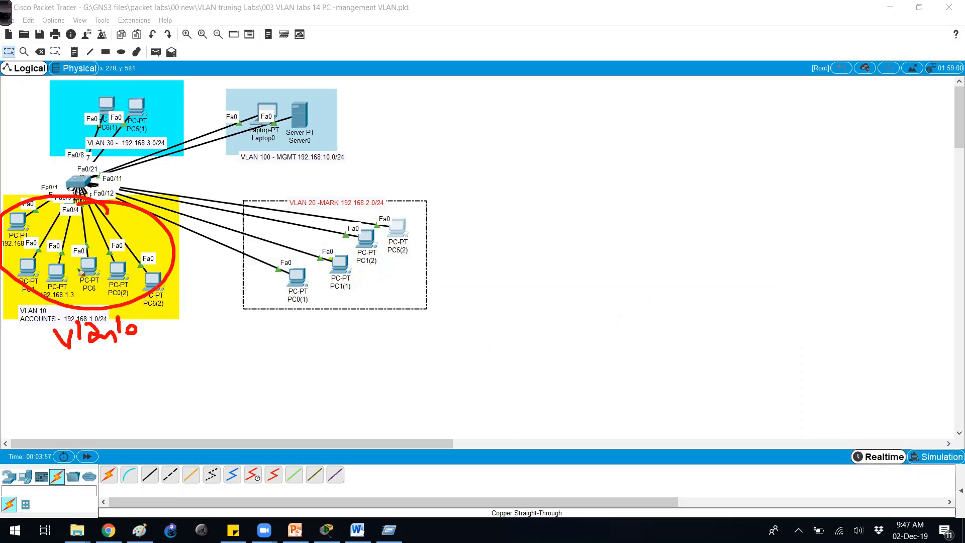
pyautogui.press('g')
pyautogui.moveTo(73, 252); pyautogui.dragTo(75, 271)
pyautogui.moveTo(82, 266); pyautogui.dragTo(82, 267)
pyautogui.moveTo(96, 254); pyautogui.dragTo(95, 255)
pyautogui.moveTo(386, 213); pyautogui.dragTo(327, 211)
pyautogui.moveTo(354, 298)
pyautogui.mouseDown()
pyautogui.moveTo(364, 207)
pyautogui.moveTo(387, 297)
pyautogui.mouseUp()
pyautogui.moveTo(378, 329); pyautogui.dragTo(406, 321)
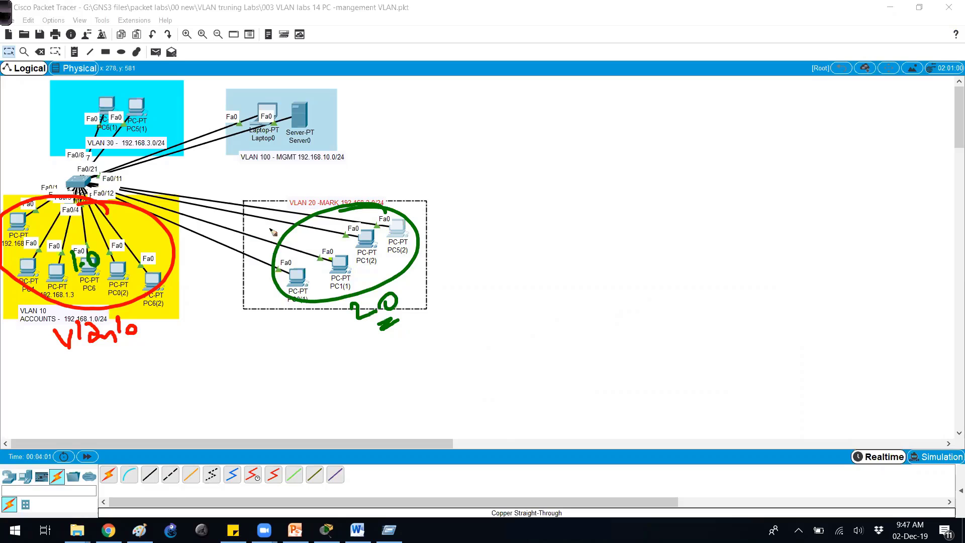
# - Circle the VLAN 30 PCs and label them 30
pyautogui.moveTo(89, 115); pyautogui.dragTo(102, 131)
pyautogui.moveTo(106, 129); pyautogui.dragTo(121, 120)
pyautogui.moveTo(103, 90); pyautogui.dragTo(140, 98)
pyautogui.moveTo(75, 104); pyautogui.dragTo(58, 128)
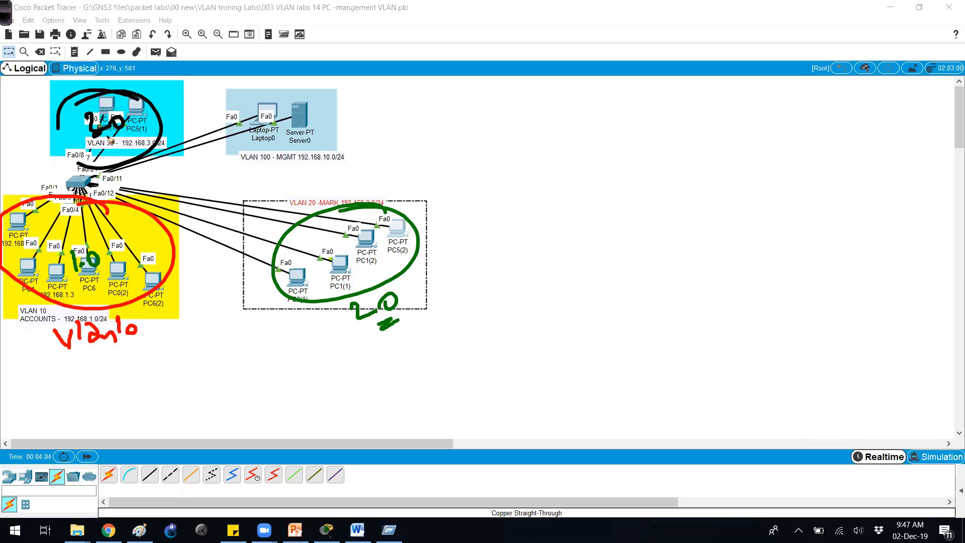
# - Note ports 20,21 with an arrow toward the VLAN 100 area, circling Laptop0 and Server0
pyautogui.moveTo(147, 168)
pyautogui.mouseDown()
pyautogui.moveTo(161, 179)
pyautogui.moveTo(171, 169)
pyautogui.moveTo(177, 182)
pyautogui.moveTo(194, 171)
pyautogui.mouseUp()
pyautogui.moveTo(198, 155); pyautogui.dragTo(200, 166)
pyautogui.moveTo(163, 192); pyautogui.dragTo(258, 157)
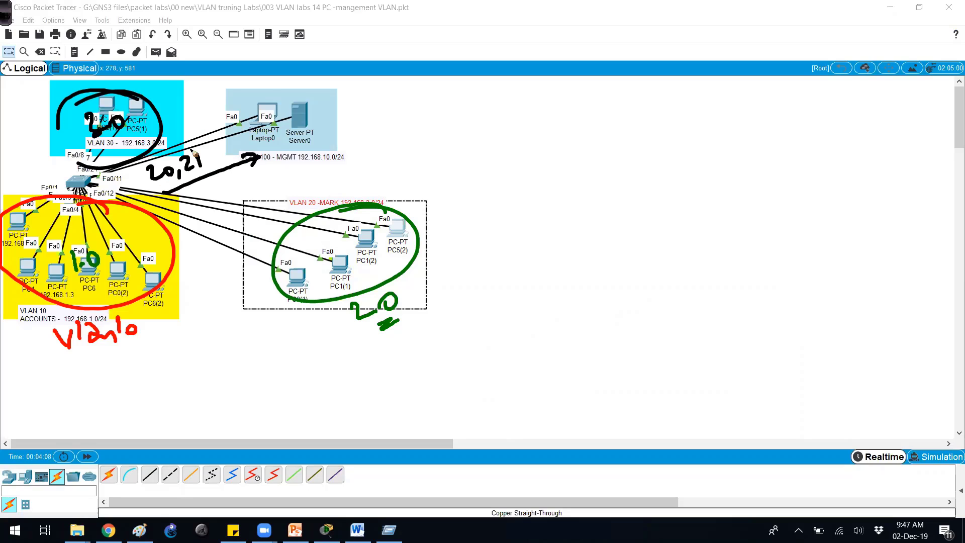
pyautogui.moveTo(193, 152); pyautogui.dragTo(250, 124)
pyautogui.moveTo(243, 147)
pyautogui.mouseDown()
pyautogui.moveTo(271, 113)
pyautogui.moveTo(251, 95)
pyautogui.moveTo(246, 129)
pyautogui.mouseUp()
pyautogui.moveTo(302, 101)
pyautogui.mouseDown()
pyautogui.moveTo(312, 141)
pyautogui.moveTo(281, 116)
pyautogui.mouseUp()
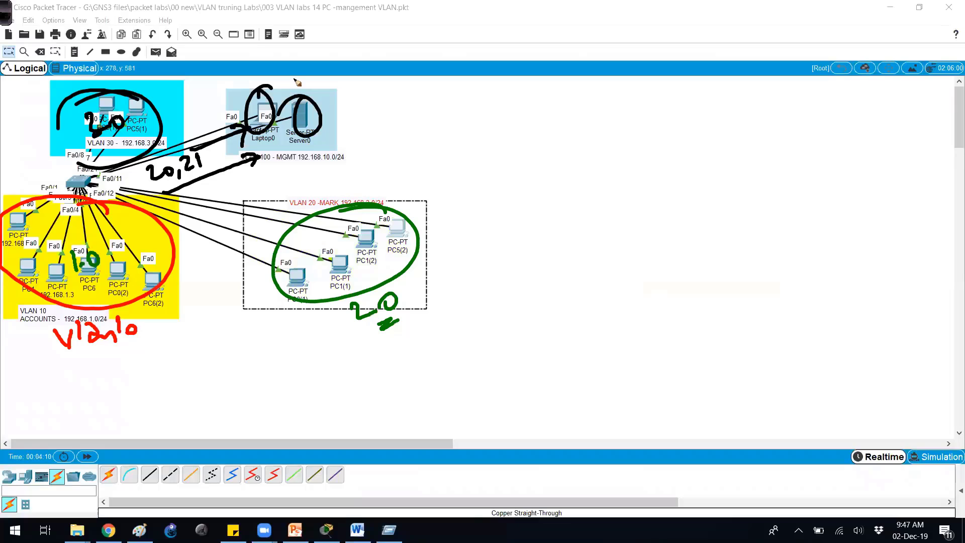
# - Write 192.168.10.0 by the management area, underline it and label it the management VLAN
pyautogui.moveTo(332, 98); pyautogui.dragTo(333, 126)
pyautogui.moveTo(353, 107); pyautogui.dragTo(352, 123)
pyautogui.moveTo(355, 109); pyautogui.dragTo(400, 120)
pyautogui.moveTo(420, 107)
pyautogui.mouseDown()
pyautogui.moveTo(415, 116)
pyautogui.moveTo(429, 119)
pyautogui.mouseUp()
pyautogui.moveTo(443, 112)
pyautogui.mouseDown()
pyautogui.moveTo(440, 121)
pyautogui.moveTo(455, 112)
pyautogui.mouseUp()
pyautogui.moveTo(465, 103); pyautogui.dragTo(462, 117)
pyautogui.moveTo(387, 131)
pyautogui.mouseDown()
pyautogui.moveTo(484, 129)
pyautogui.moveTo(386, 139)
pyautogui.moveTo(393, 157)
pyautogui.mouseUp()
pyautogui.moveTo(408, 150); pyautogui.dragTo(425, 158)
pyautogui.moveTo(437, 142)
pyautogui.mouseDown()
pyautogui.moveTo(435, 156)
pyautogui.moveTo(455, 148)
pyautogui.mouseUp()
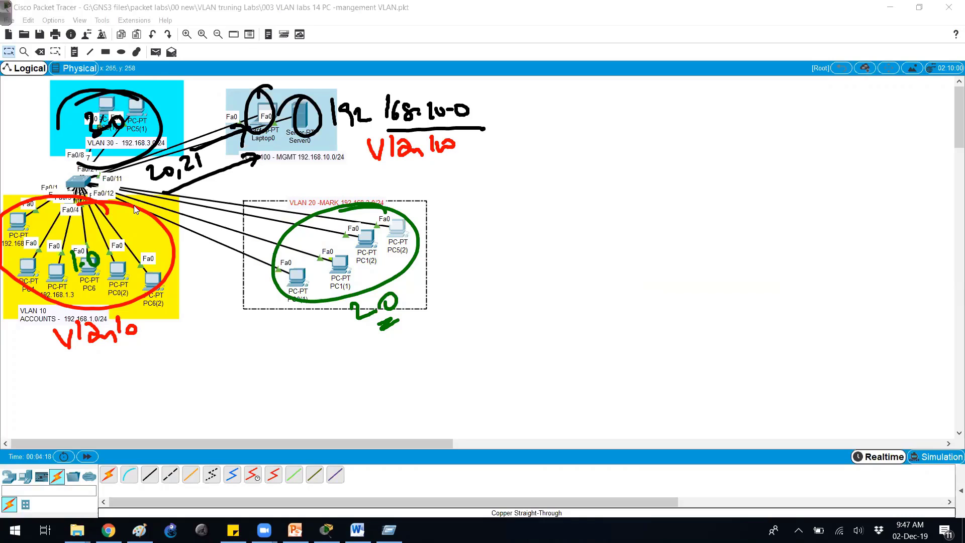
# - Open Switch1's CLI in an enlarged device window
pyautogui.click(80, 182)
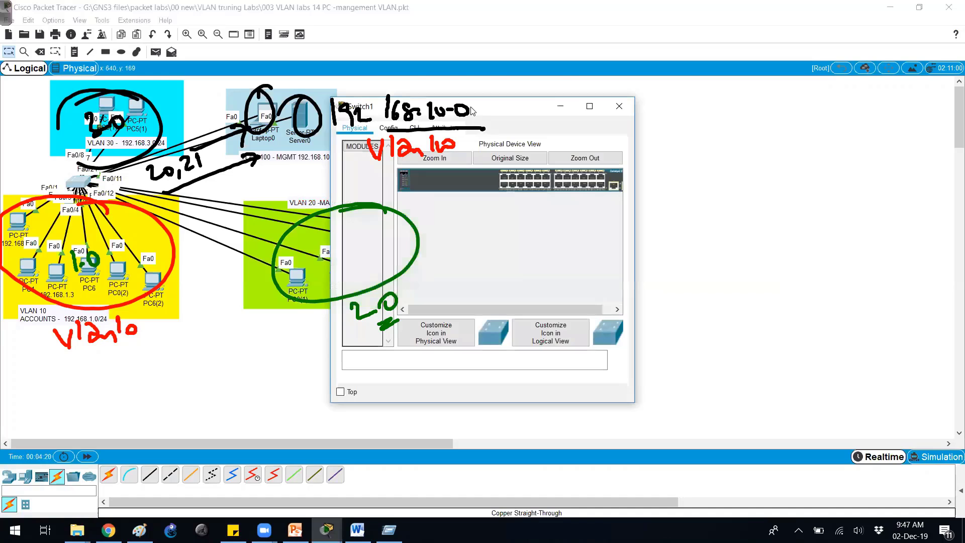
pyautogui.moveTo(688, 347); pyautogui.dragTo(964, 449)
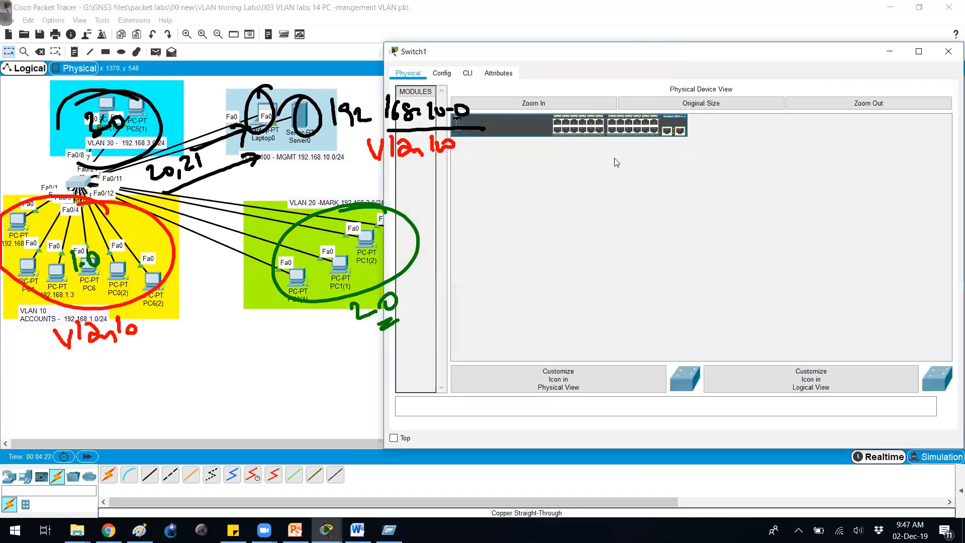
pyautogui.click(467, 73)
# - Enter privileged mode with enable and highlight the ACCOUNTS, MARKETING and SALES VLAN rows
pyautogui.write('en')
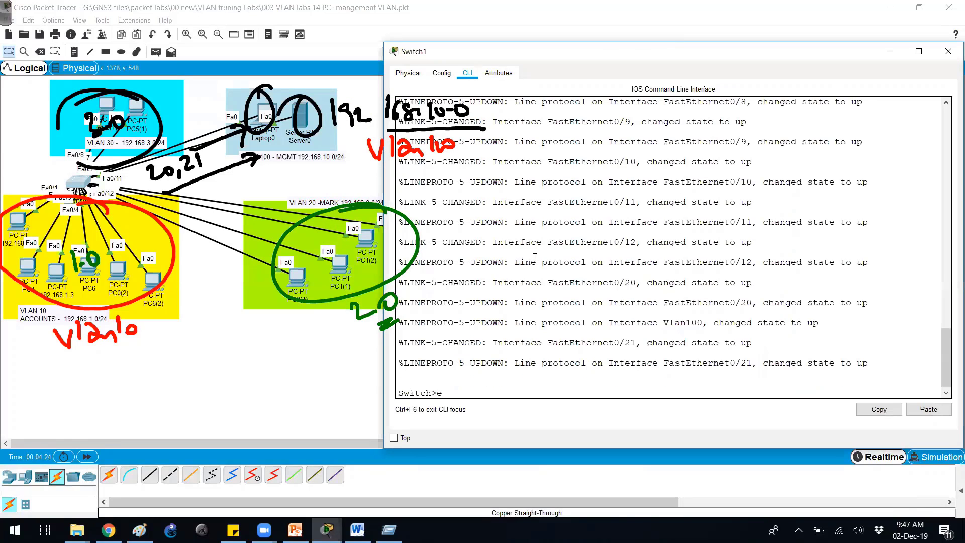
pyautogui.press('Tab')
pyautogui.press('Return')
pyautogui.press('Return')
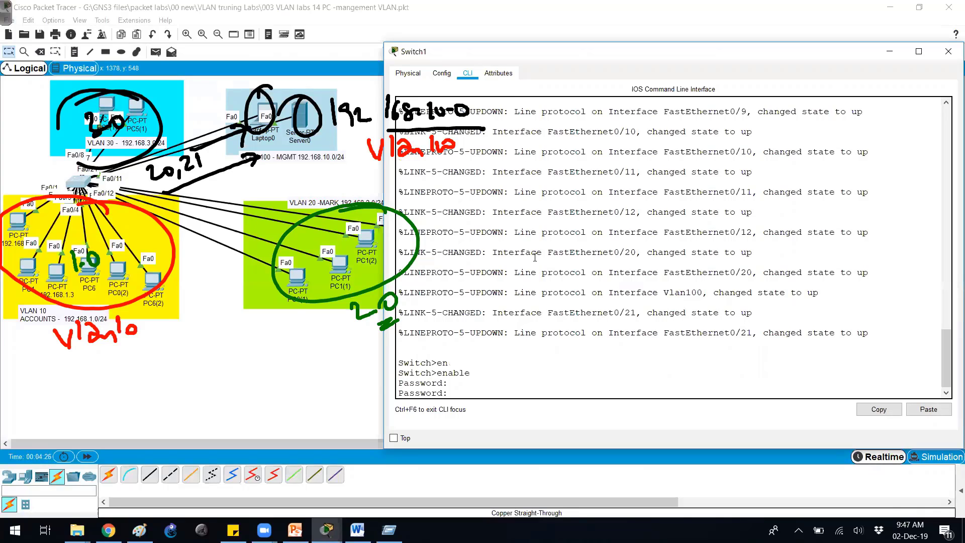
pyautogui.press('Return')
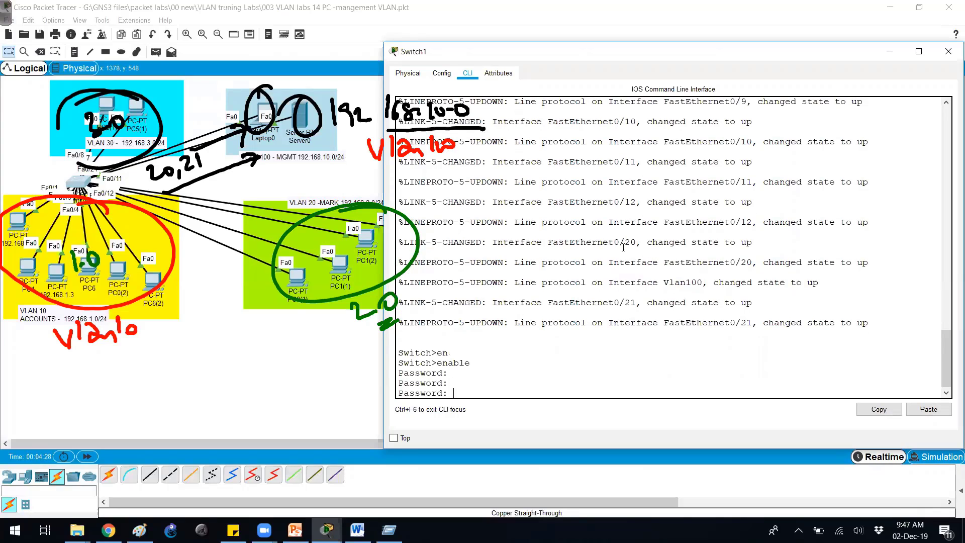
pyautogui.press('Escape')
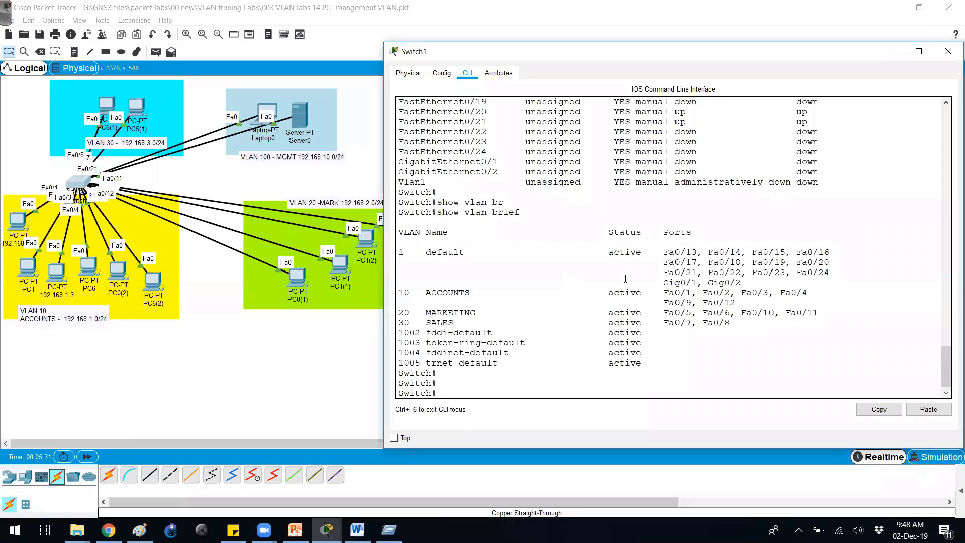
pyautogui.moveTo(398, 292); pyautogui.dragTo(733, 318)
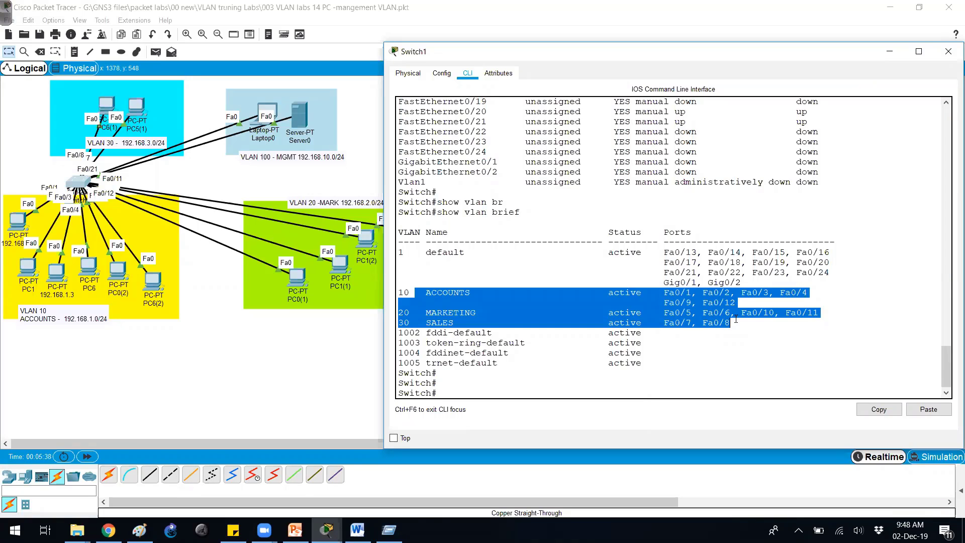
pyautogui.click(702, 292)
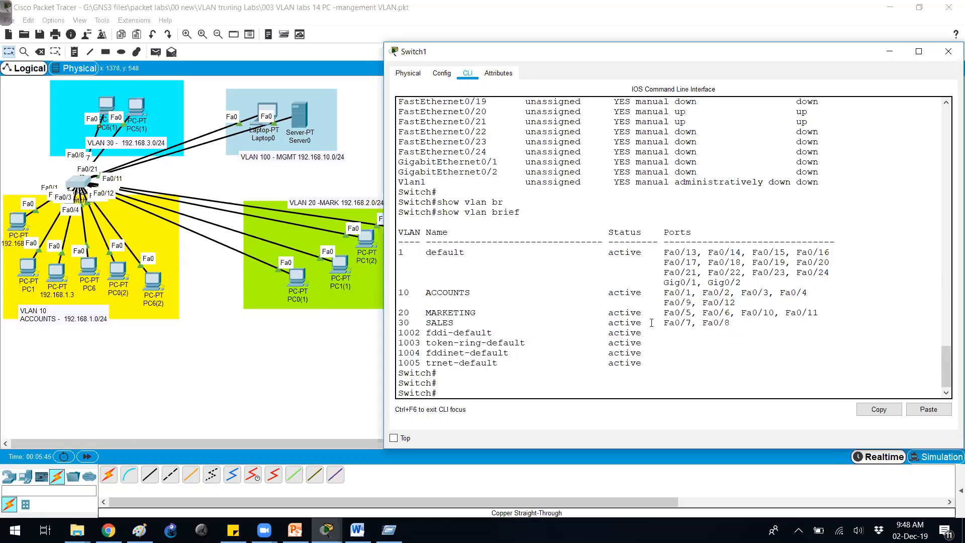
# - Enter global configuration mode with conf t and create VLAN 100
pyautogui.press('Return')
pyautogui.write('cofnt')
pyautogui.press('Return')
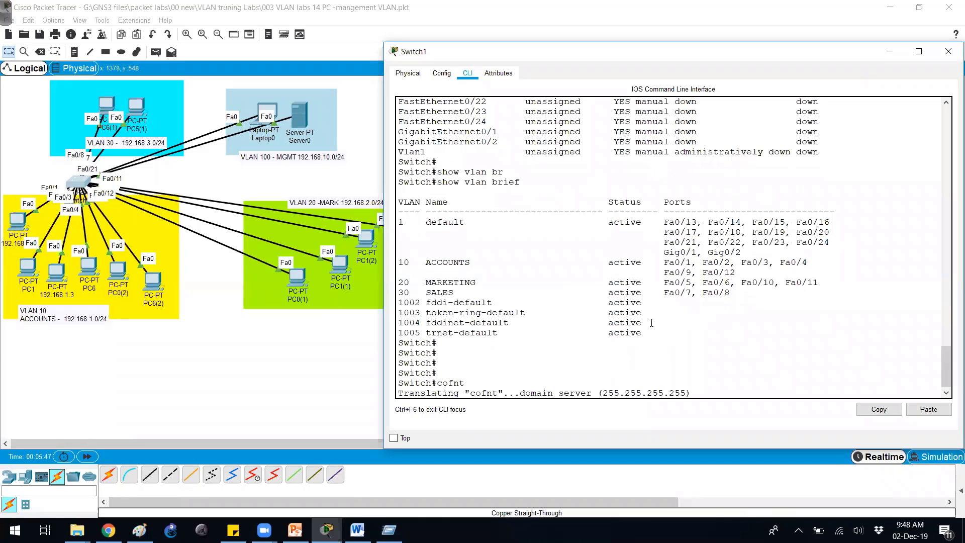
pyautogui.write('conf t')
pyautogui.press('Return')
pyautogui.press('Return')
pyautogui.write('vlan 1')
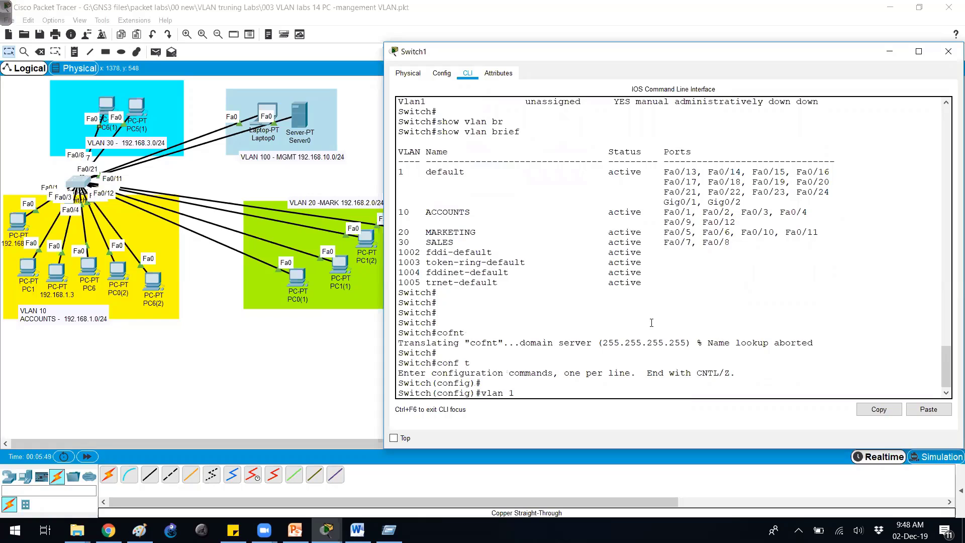
pyautogui.write('00')
pyautogui.press('Return')
# - Name VLAN 100 MANAMGEMENT and exit back to global configuration
pyautogui.write('namae')
pyautogui.press('BackSpace')
pyautogui.press('BackSpace')
pyautogui.press('BackSpace')
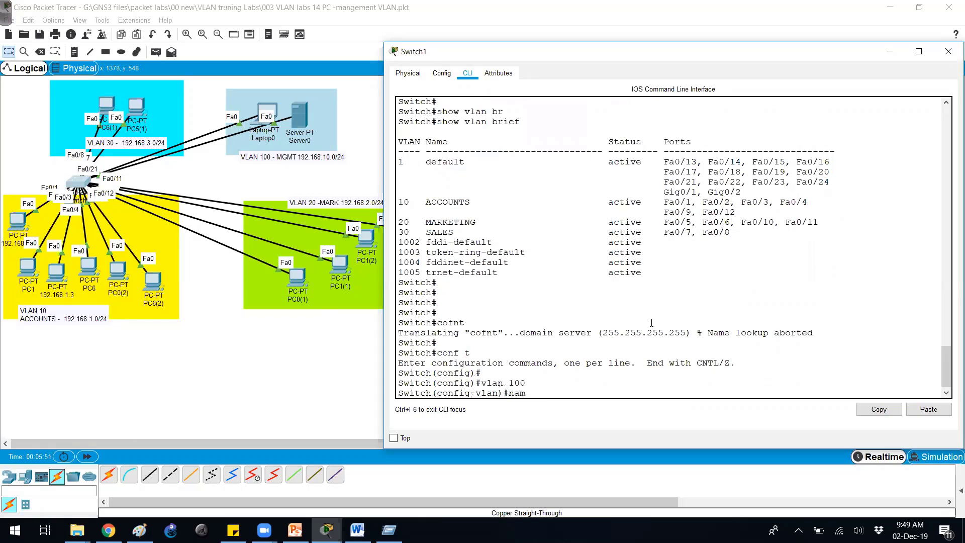
pyautogui.press('Tab')
pyautogui.write('MANAMGEMENT')
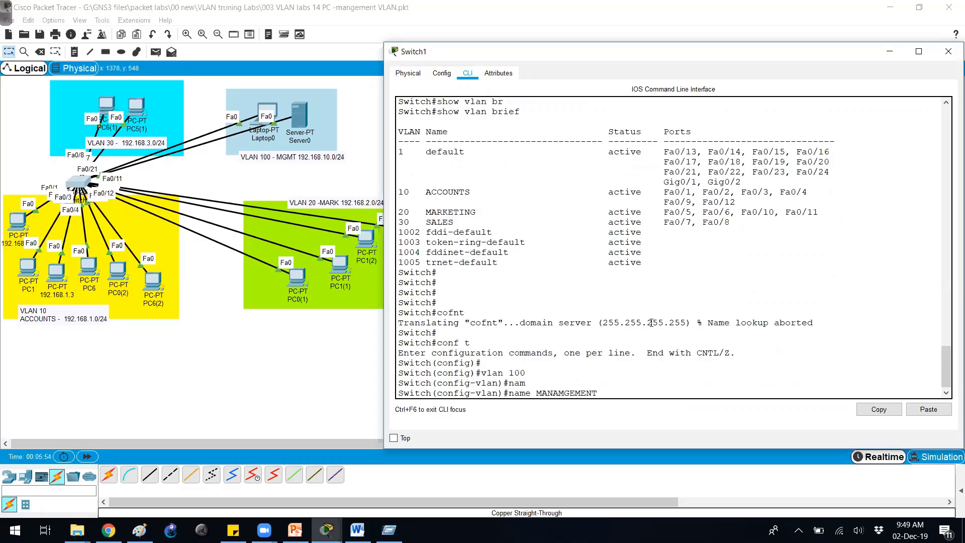
pyautogui.press('Return')
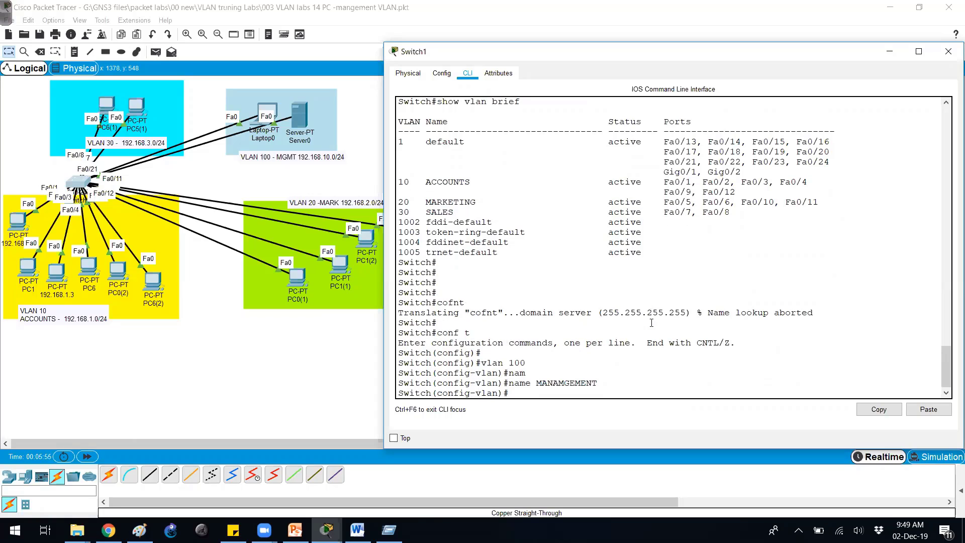
pyautogui.write('exit')
pyautogui.press('Return')
pyautogui.press('Return')
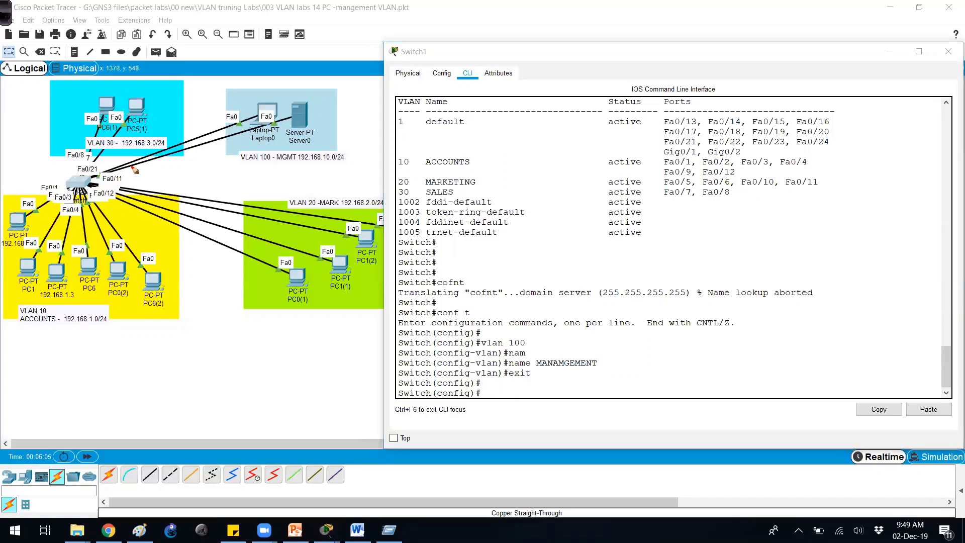
# - Annotate ports 20,21, reposition Laptop0 and Server0 in the management area, and return to Switch1
pyautogui.moveTo(135, 170)
pyautogui.mouseDown()
pyautogui.moveTo(134, 161)
pyautogui.moveTo(175, 158)
pyautogui.mouseUp()
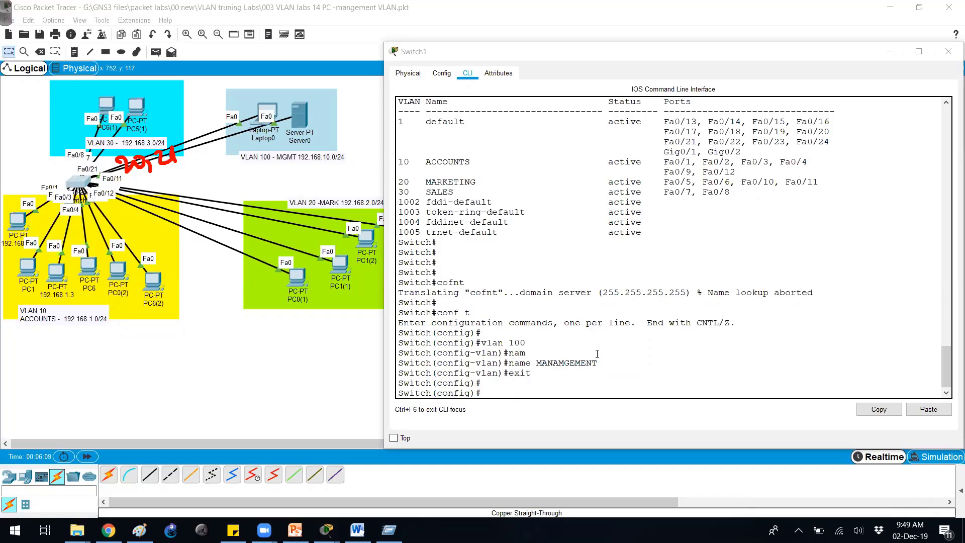
pyautogui.moveTo(262, 134)
pyautogui.mouseDown()
pyautogui.moveTo(242, 335)
pyautogui.moveTo(171, 397)
pyautogui.moveTo(247, 125)
pyautogui.mouseUp()
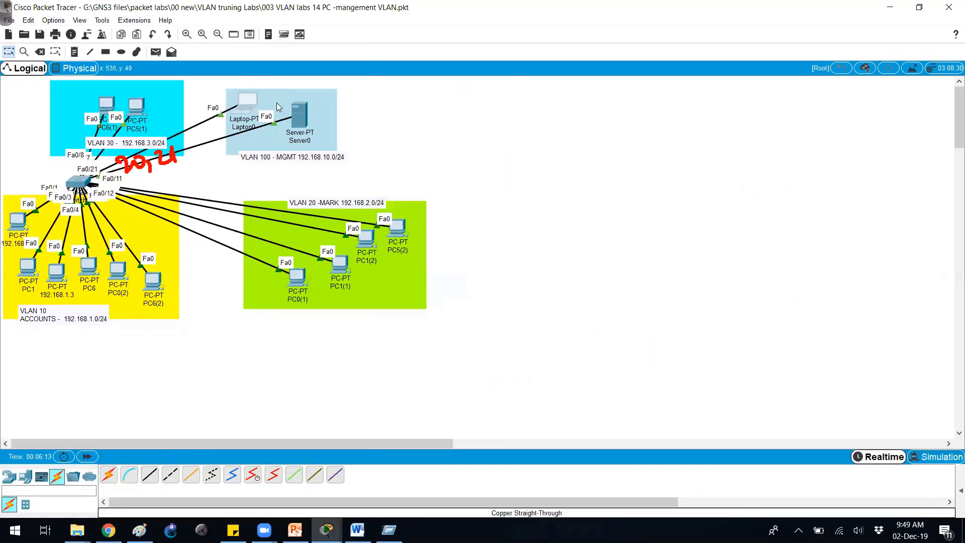
pyautogui.moveTo(305, 117)
pyautogui.mouseDown()
pyautogui.moveTo(156, 380)
pyautogui.moveTo(297, 99)
pyautogui.moveTo(303, 111)
pyautogui.mouseUp()
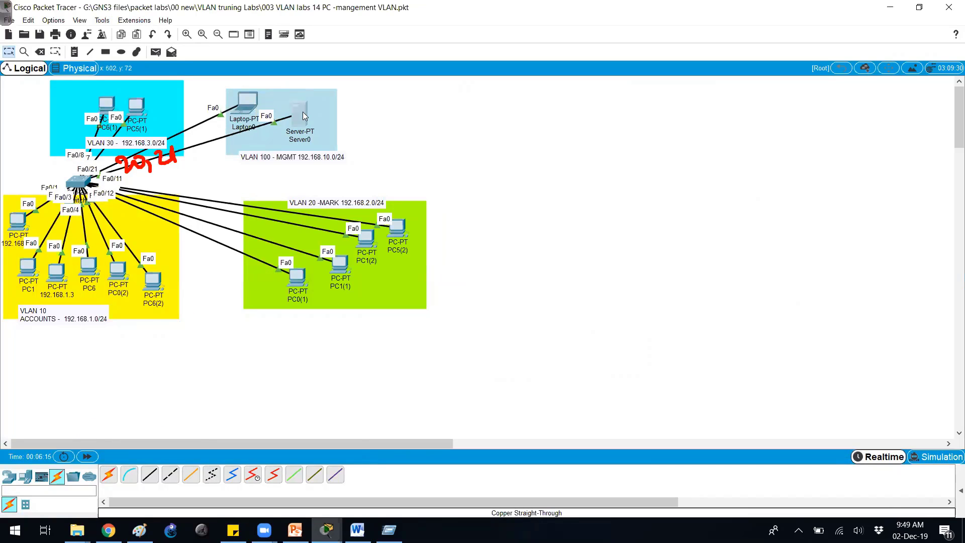
pyautogui.click(92, 187)
# - Select the interface range Fa0/20-21 for configuration
pyautogui.press('Return')
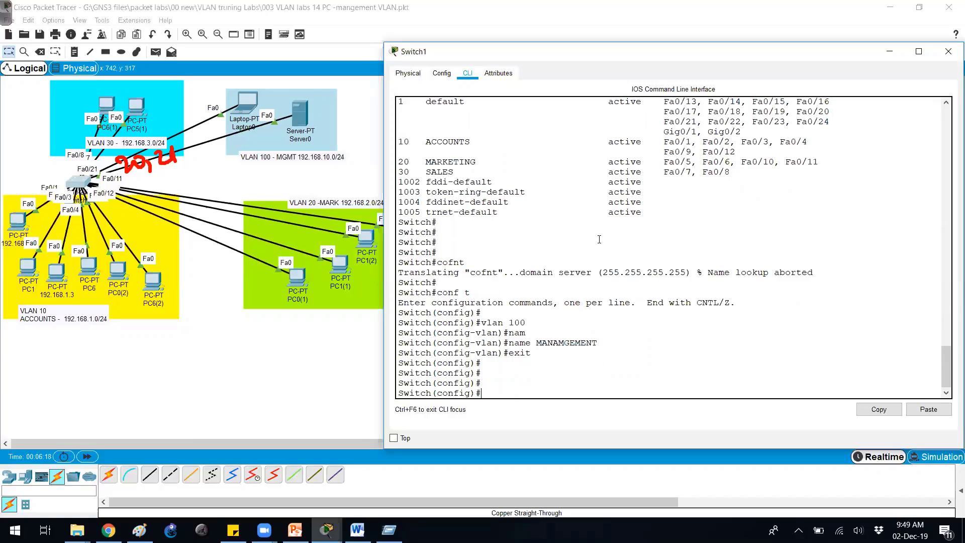
pyautogui.write('int')
pyautogui.press('Tab')
pyautogui.write('r')
pyautogui.press('Tab')
pyautogui.write('f0/2')
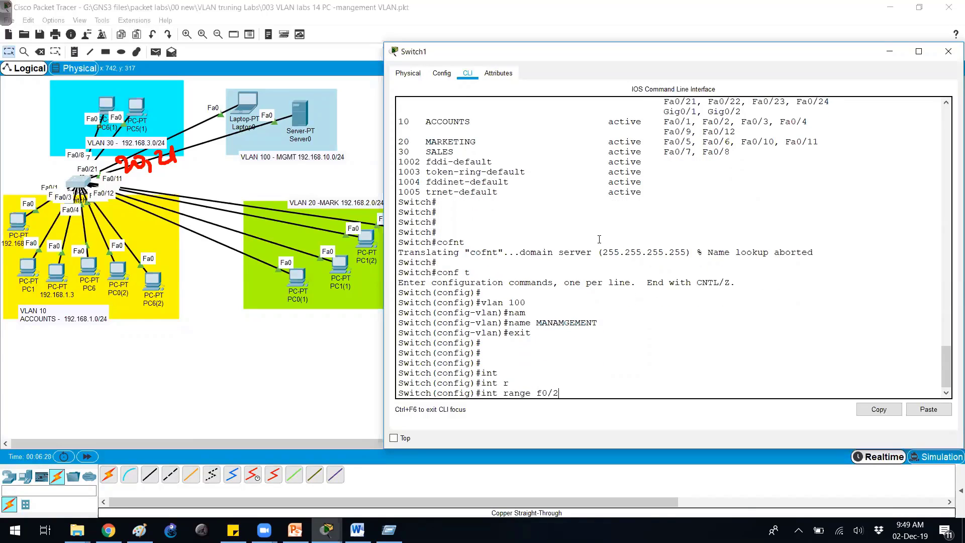
pyautogui.write('0-21')
pyautogui.press('Return')
# - Set ports Fa0/20-21 to switchport mode access
pyautogui.write('sw')
pyautogui.press('Tab')
pyautogui.write('mo')
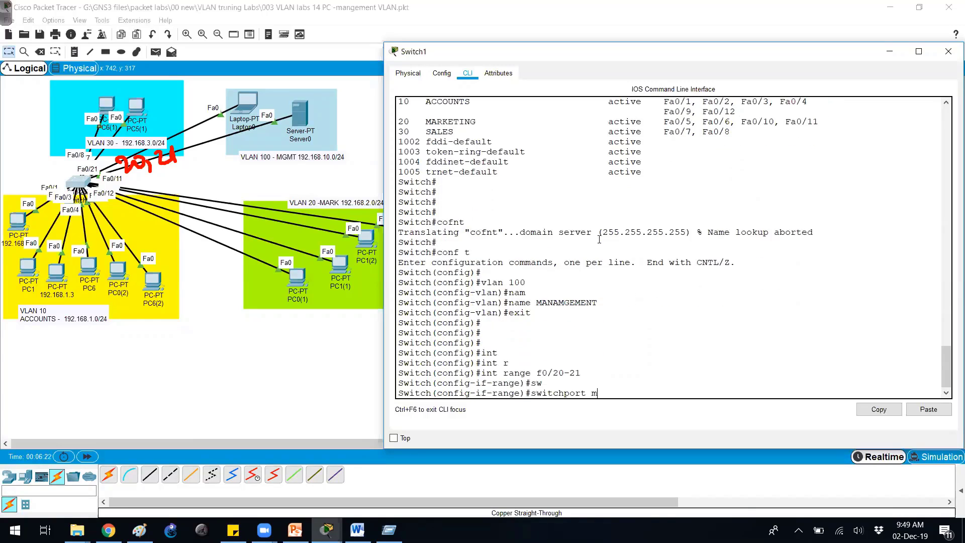
pyautogui.press('Tab')
pyautogui.write('ac')
pyautogui.press('Tab')
pyautogui.press('Return')
# - Assign ports Fa0/20-21 to access VLAN 100
pyautogui.write('sw')
pyautogui.press('Tab')
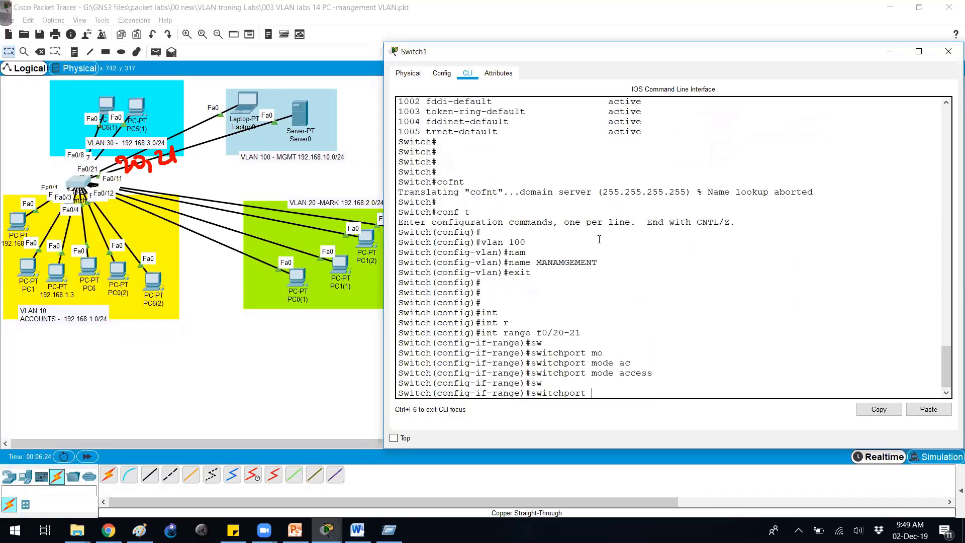
pyautogui.write('ac')
pyautogui.press('Tab')
pyautogui.write('vla')
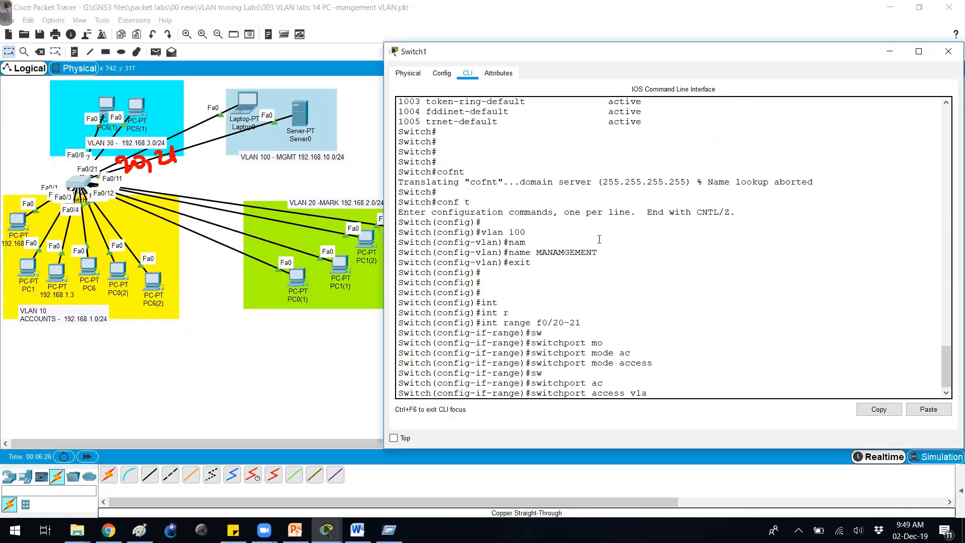
pyautogui.write('n 100')
pyautogui.press('Return')
# - Exit the port range and enter interface vlan 100
pyautogui.write('ex')
pyautogui.press('Tab')
pyautogui.press('Return')
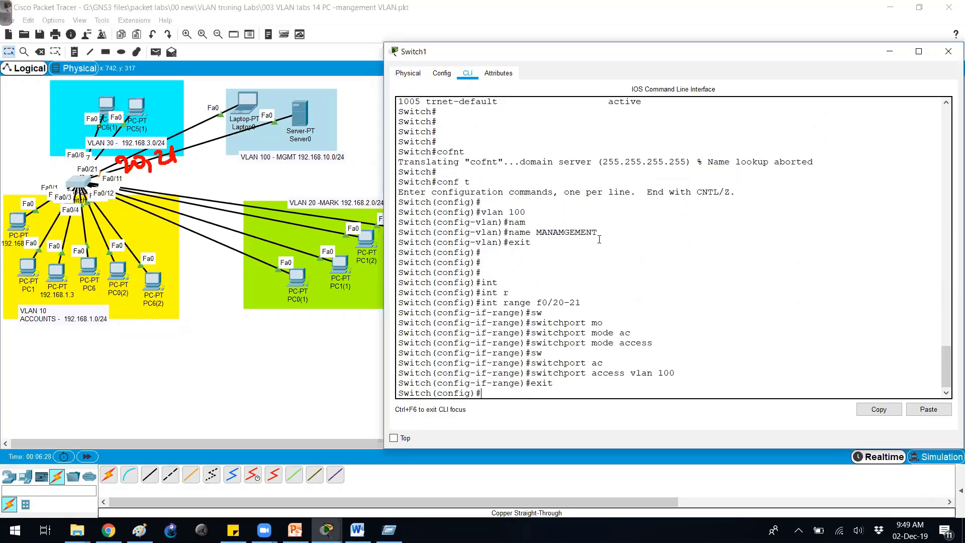
pyautogui.press('Return')
pyautogui.press('Return')
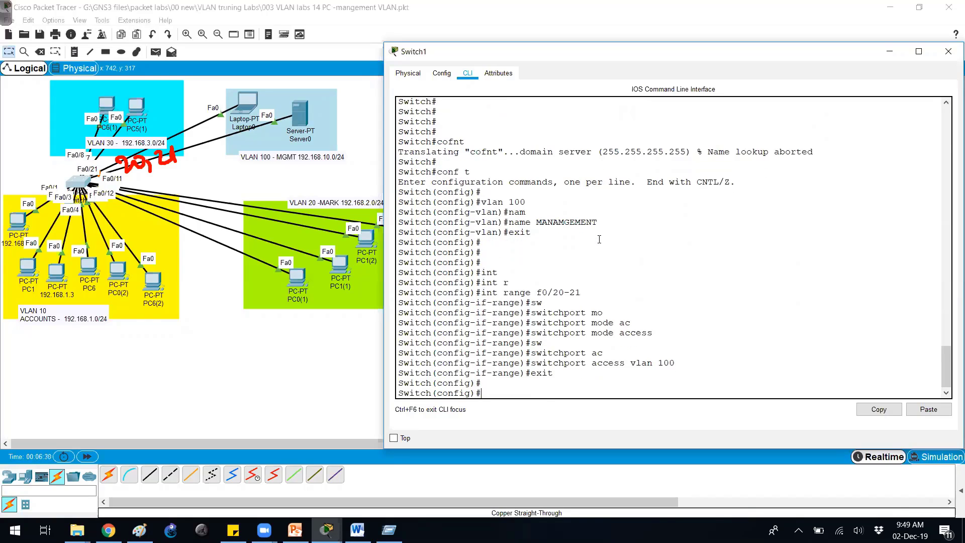
pyautogui.write('int vlan 100')
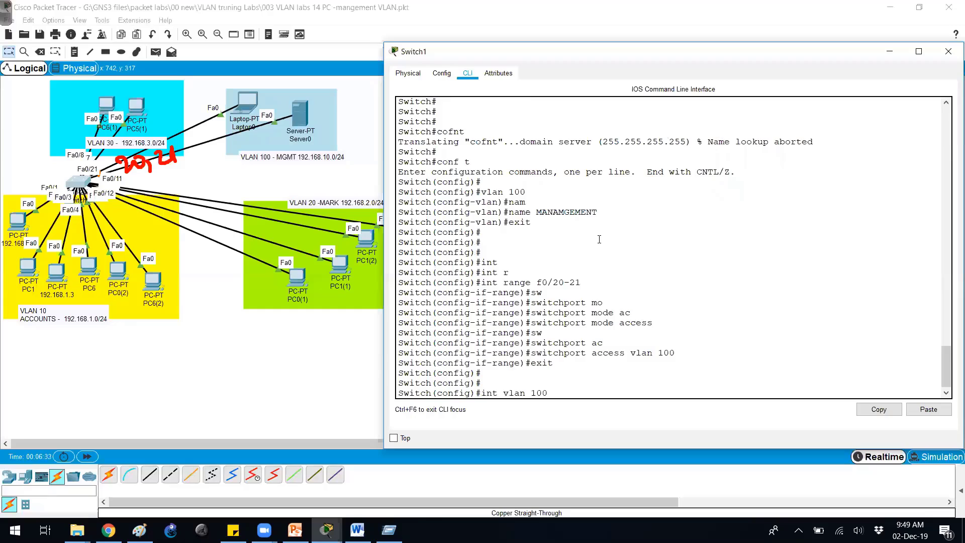
pyautogui.press('Return')
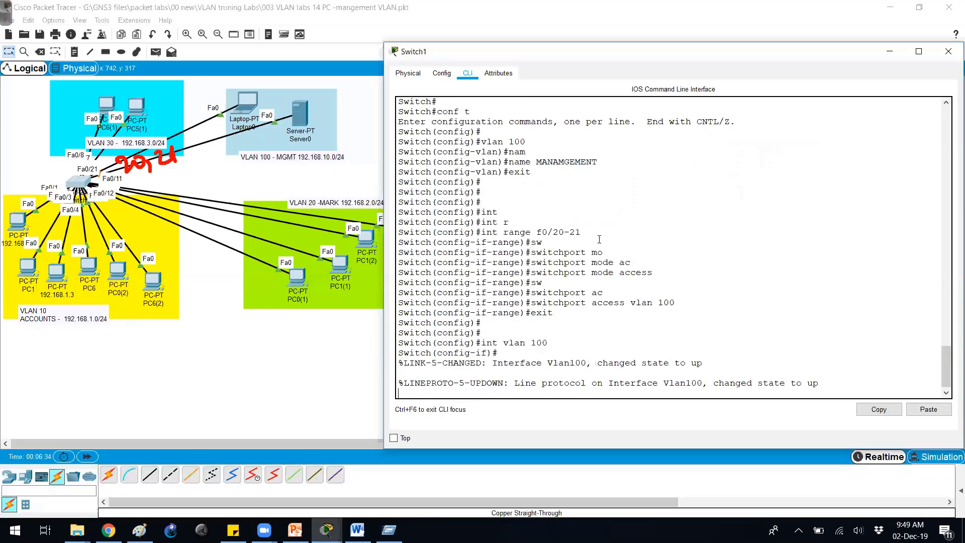
# - Assign IP address 192.168.10.50 255.255.255.0 to interface Vlan100
pyautogui.moveTo(476, 343); pyautogui.dragTo(745, 367)
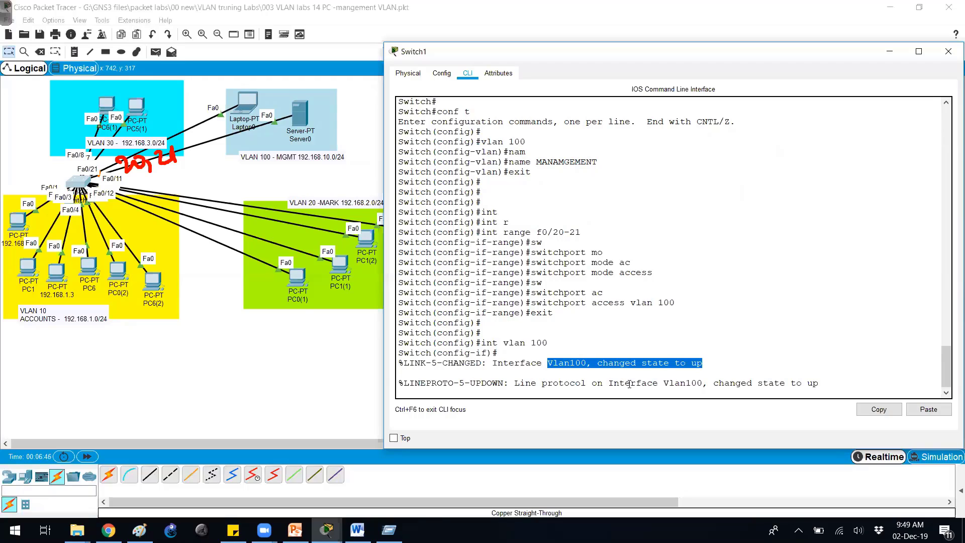
pyautogui.press('Return')
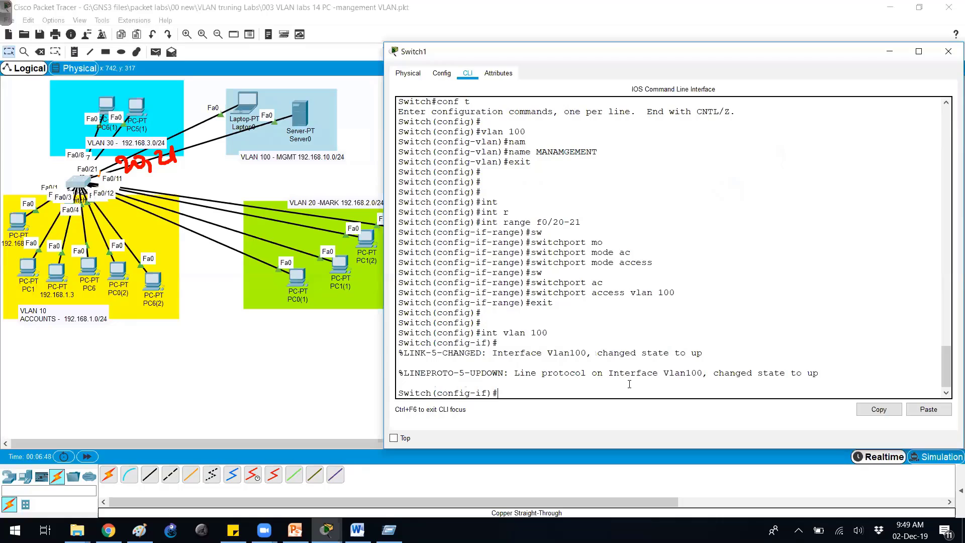
pyautogui.write('ip add')
pyautogui.press('Tab')
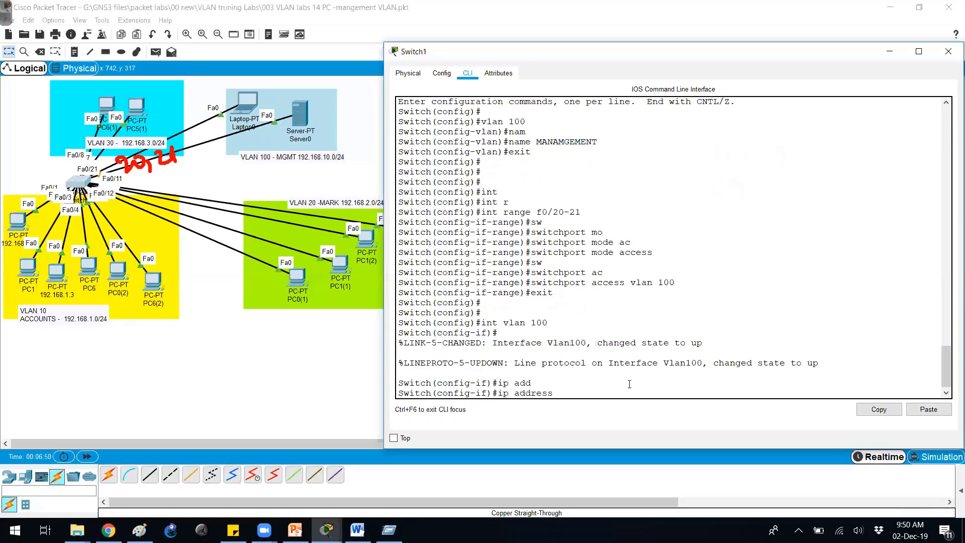
pyautogui.write('192.168.10.50 255.255.255.0')
pyautogui.press('Return')
# - Enable Vlan100 with no shutdown and exit interface configuration
pyautogui.write('no sh')
pyautogui.press('Tab')
pyautogui.press('Return')
pyautogui.write('exit')
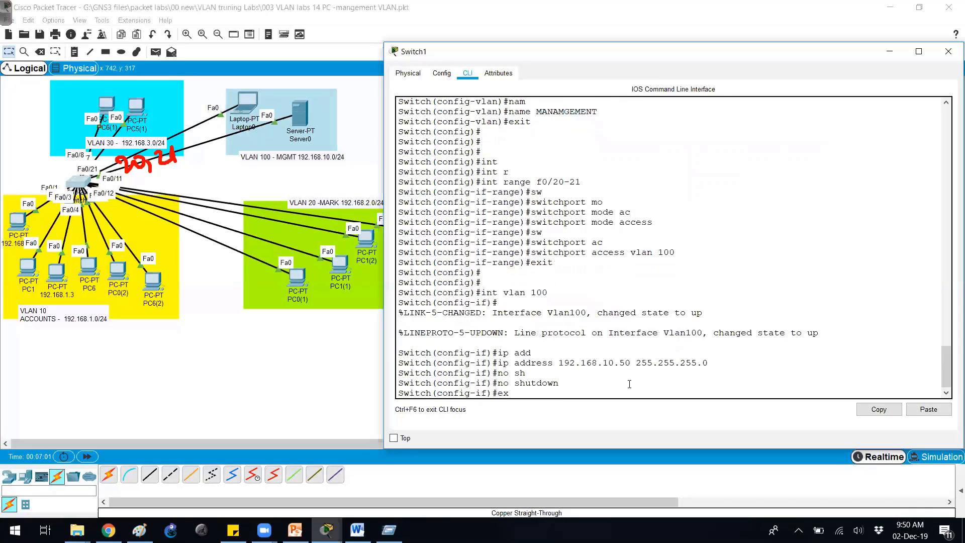
pyautogui.press('Return')
pyautogui.press('Return')
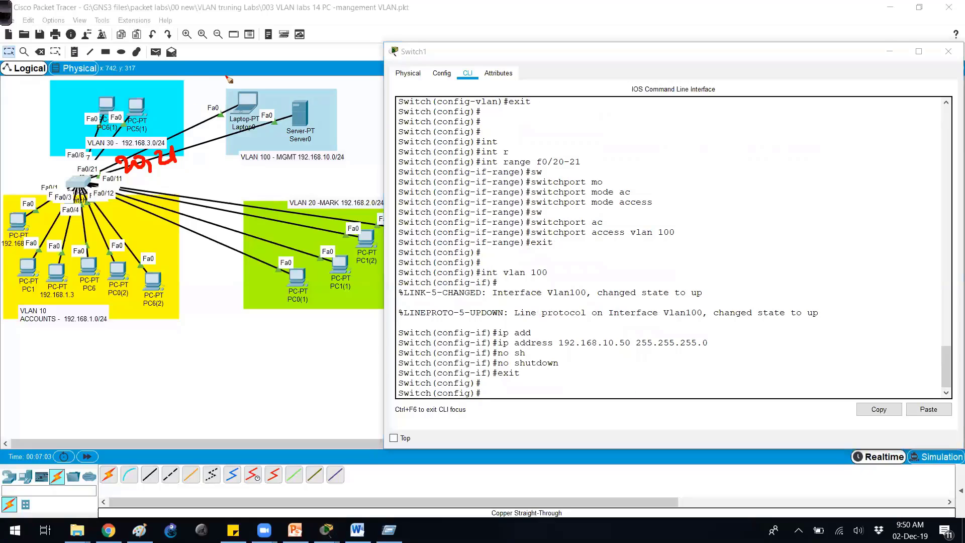
# - Annotate the laptop as 10.1, the server as 10.2, and the switch's ports 20 and 21
pyautogui.moveTo(227, 76); pyautogui.dragTo(230, 90)
pyautogui.moveTo(241, 79); pyautogui.dragTo(291, 91)
pyautogui.moveTo(295, 82); pyautogui.dragTo(327, 89)
pyautogui.click(311, 87)
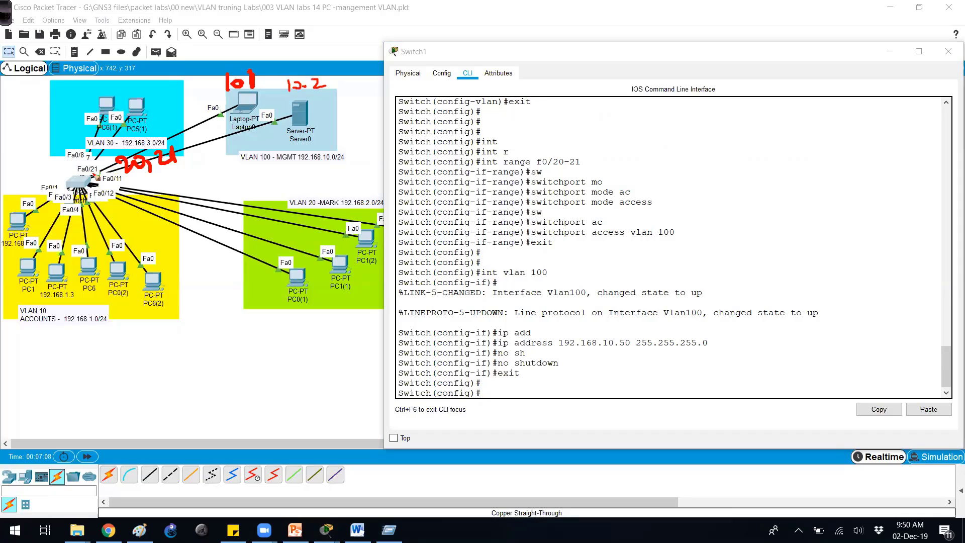
pyautogui.moveTo(160, 157); pyautogui.dragTo(139, 174)
pyautogui.moveTo(54, 168); pyautogui.dragTo(51, 177)
pyautogui.moveTo(68, 165); pyautogui.dragTo(83, 191)
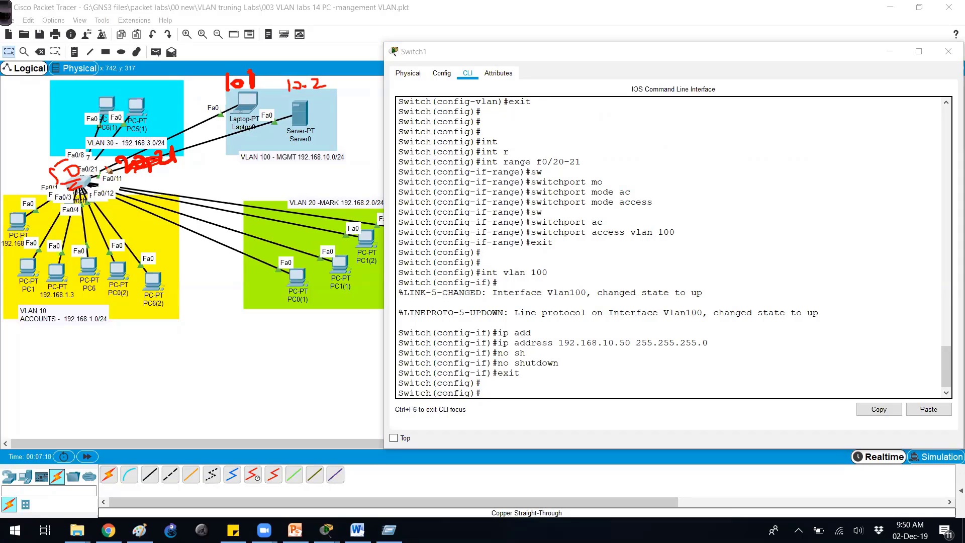
# - Shut down Switch1's interface vlan 1
pyautogui.click(573, 271)
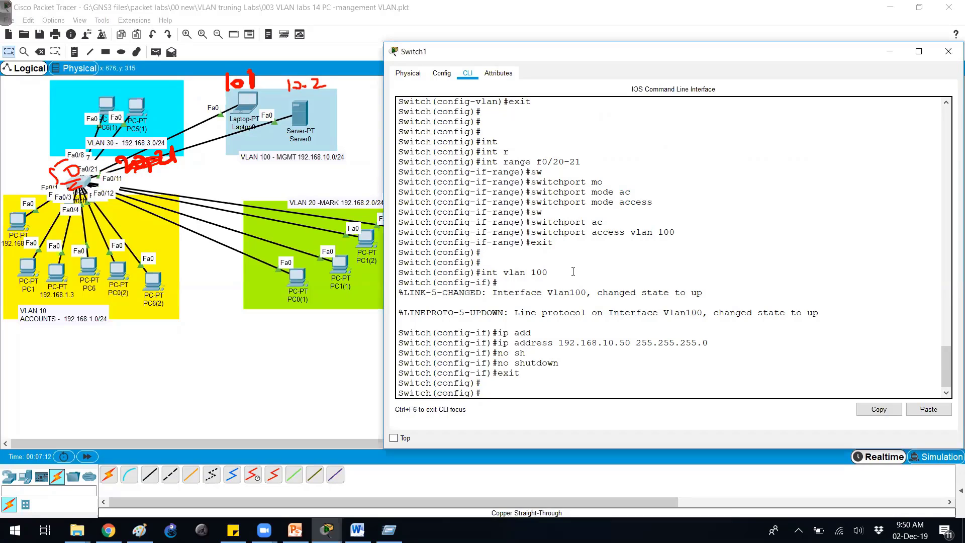
pyautogui.write('int vlan 1')
pyautogui.press('Return')
pyautogui.write('sh')
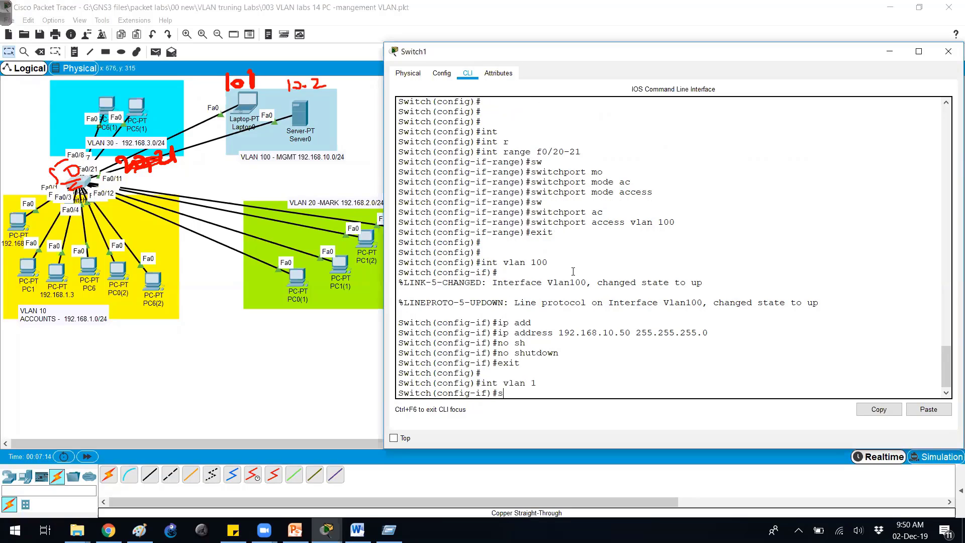
pyautogui.press('Tab')
pyautogui.press('Return')
pyautogui.press('Return')
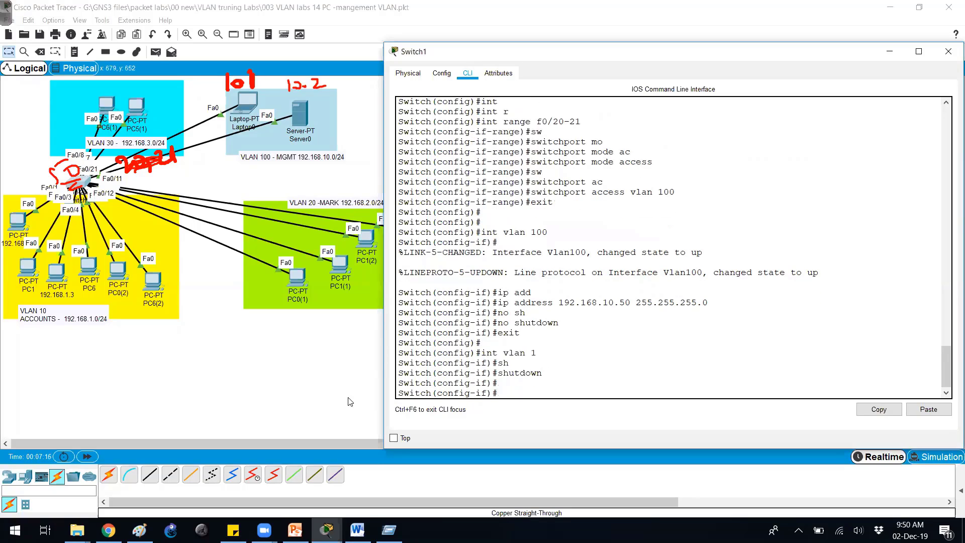
# - Bring up the Management VLAN – Configuration slide in PowerPoint for reference
pyautogui.click(296, 529)
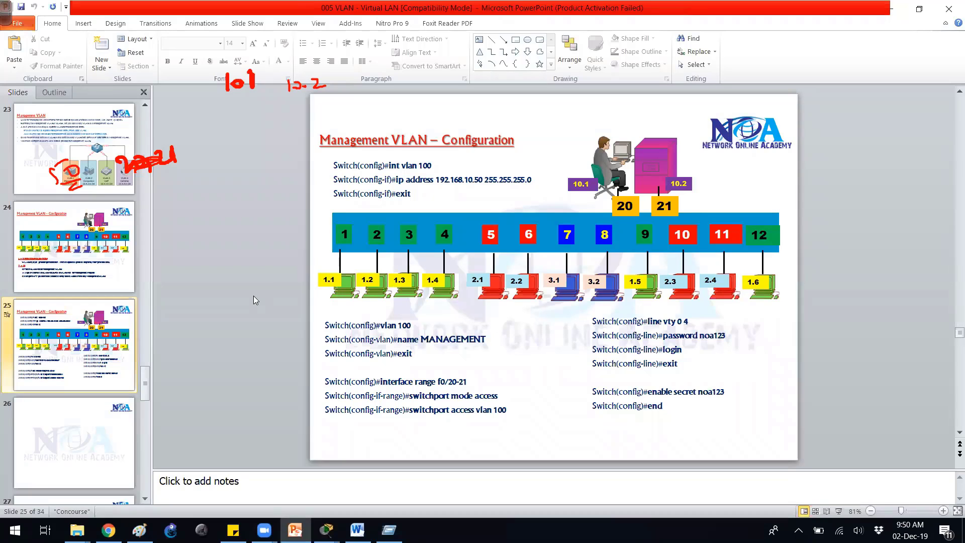
pyautogui.scroll(-1, 253, 295)
pyautogui.scroll(1, 253, 296)
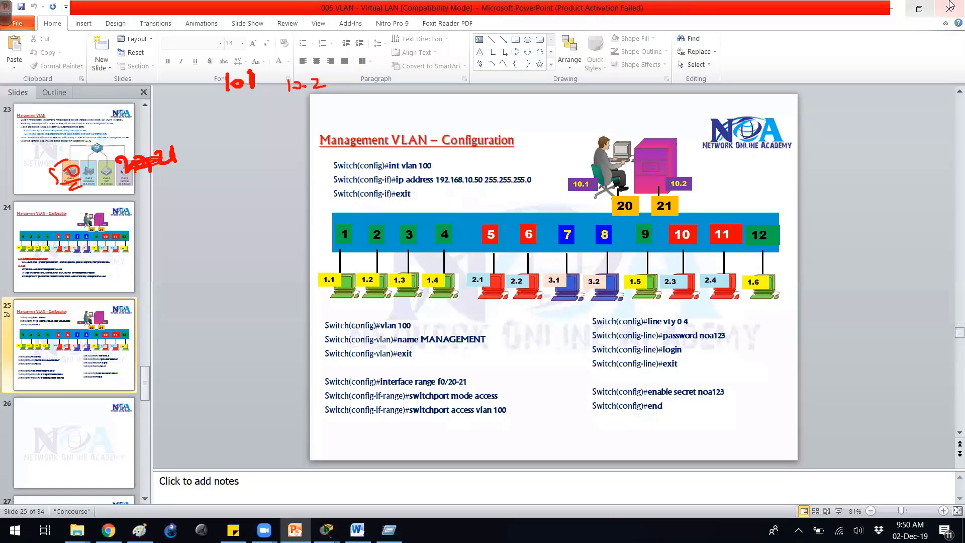
# - Back in Switch1's CLI, run end and show ip int brief, highlighting Vlan1 down and Vlan100 up
pyautogui.click(891, 7)
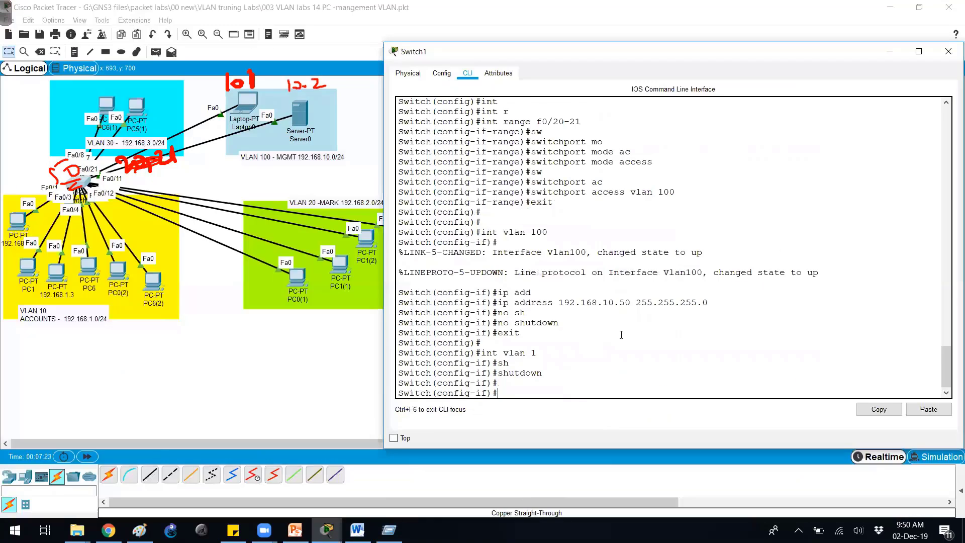
pyautogui.press('Return')
pyautogui.write('end')
pyautogui.press('Return')
pyautogui.write('show ip int brief')
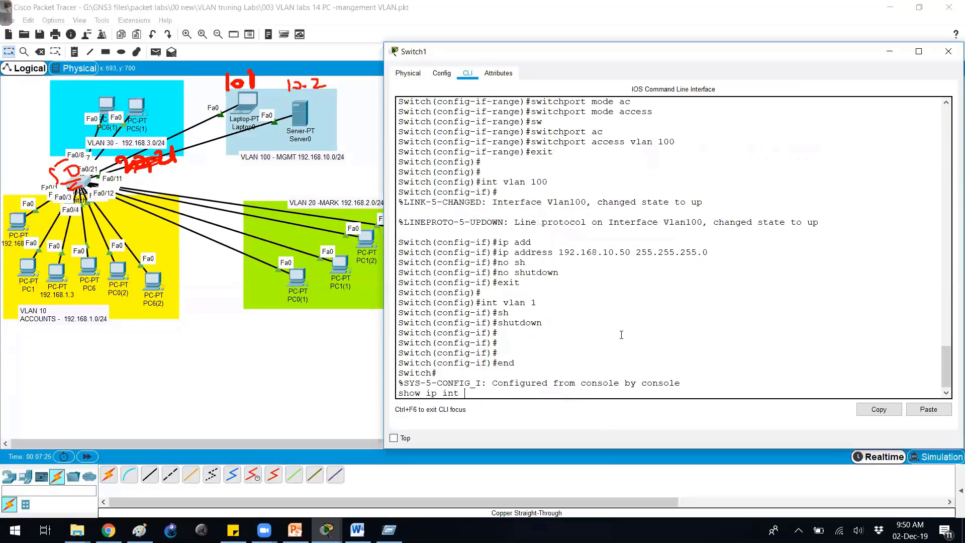
pyautogui.press('Return')
pyautogui.press('space')
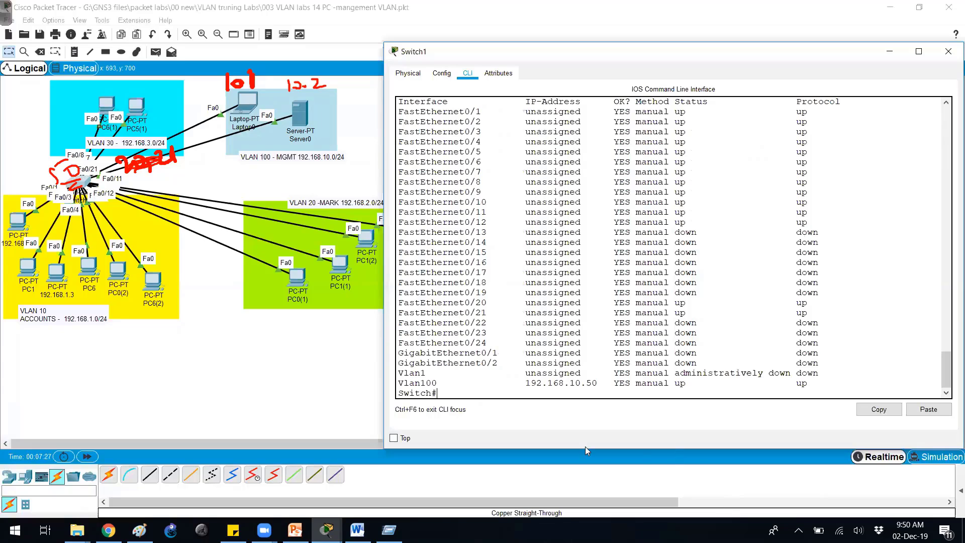
pyautogui.moveTo(411, 374); pyautogui.dragTo(832, 381)
# - Ping 192.168.1.1 from Switch1 and abort it when it fails
pyautogui.click(753, 352)
pyautogui.press('Return')
pyautogui.press('Return')
pyautogui.write('ping  ')
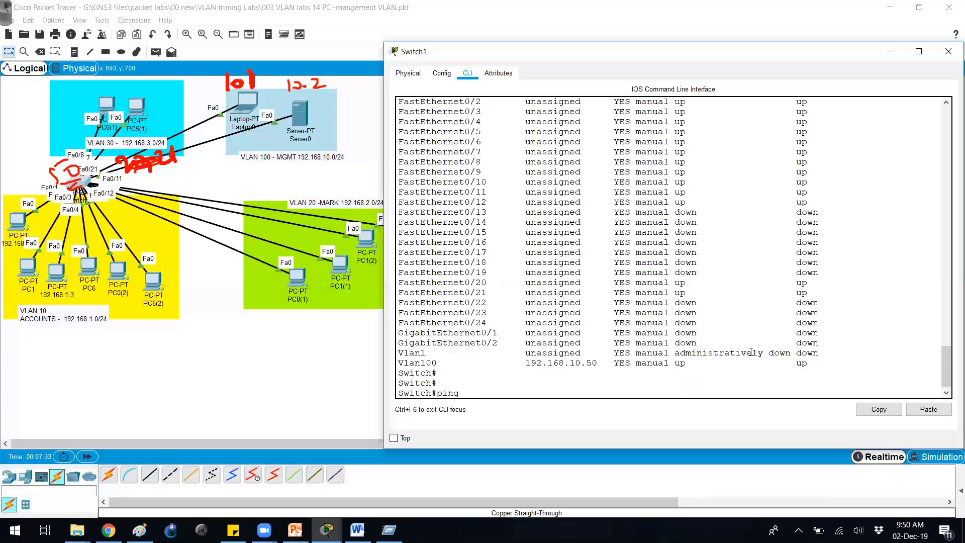
pyautogui.write('192.168.1.1')
pyautogui.press('Return')
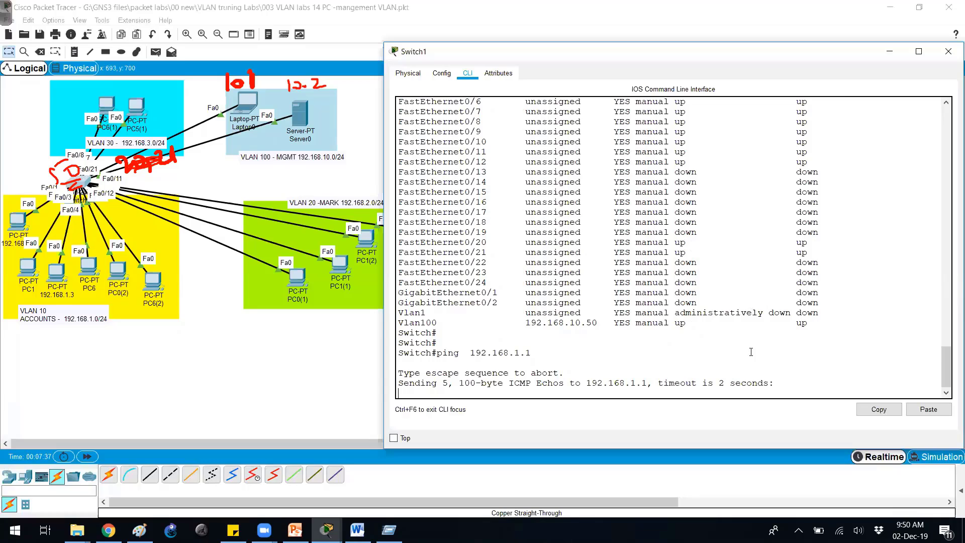
pyautogui.hotkey('ctrl', 'shift', '6')
# - Ping 192.168.10.1 from Switch1 successfully
pyautogui.press('Up')
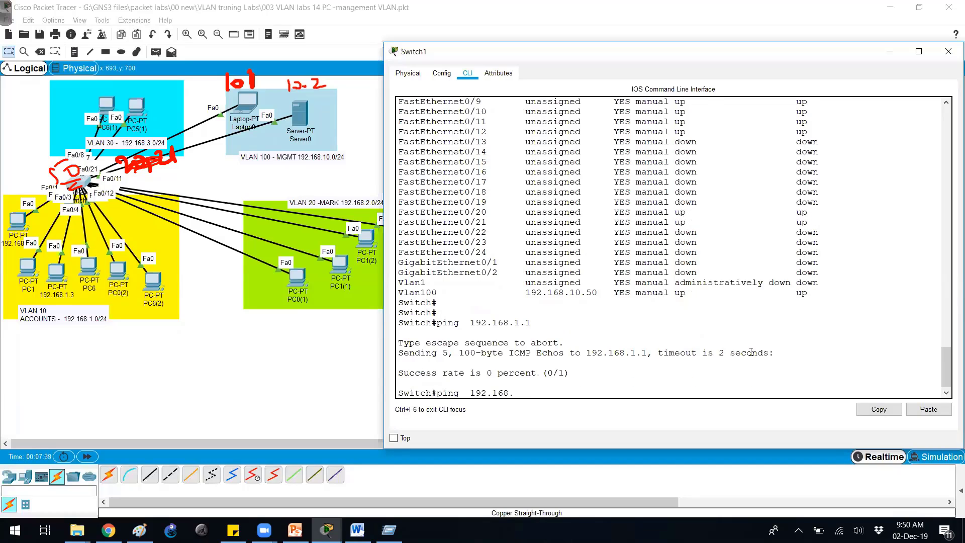
pyautogui.write('10.1')
pyautogui.press('Return')
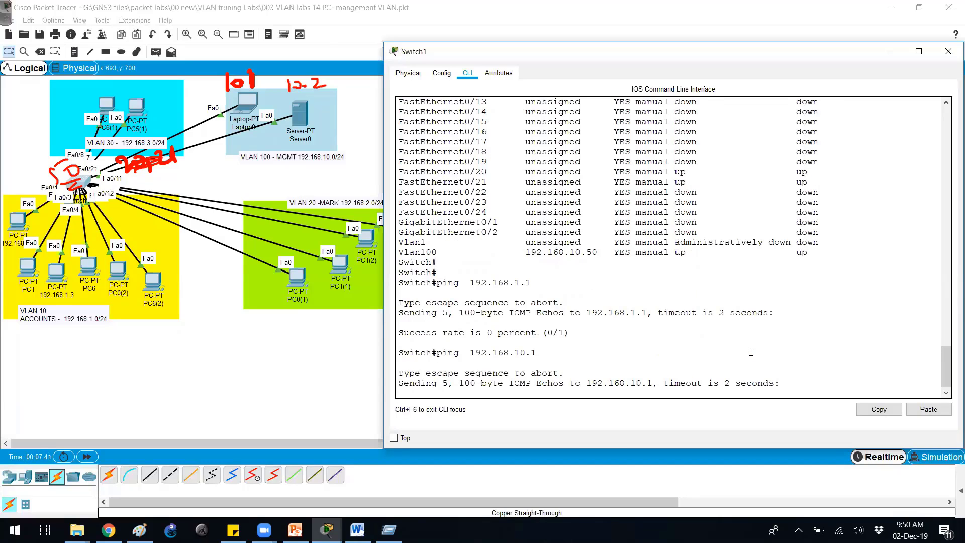
pyautogui.press('Return')
pyautogui.press('Return')
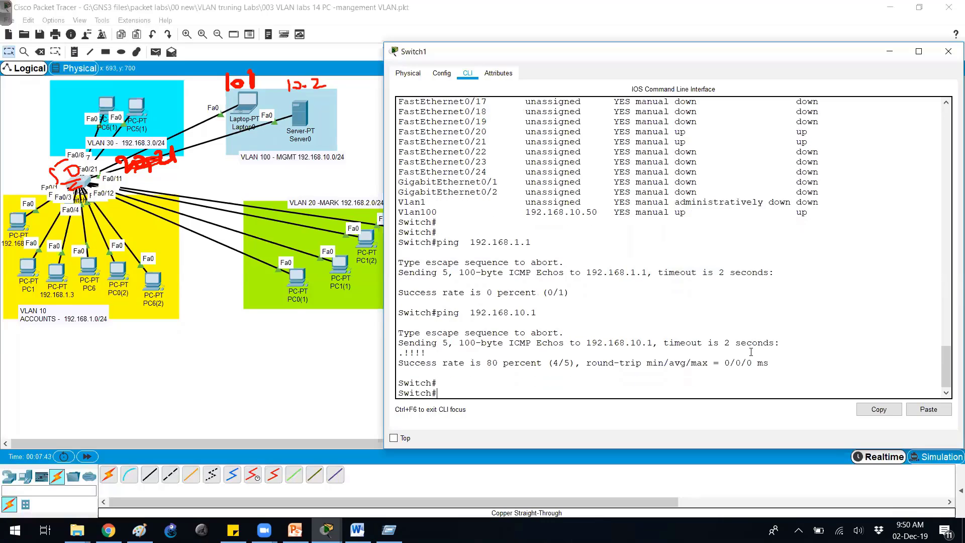
# - Ping 192.168.10.2 twice from Switch1, reaching 100 percent success
pyautogui.press('Up')
pyautogui.press('BackSpace')
pyautogui.write('2.168.10.')
pyautogui.press('Return')
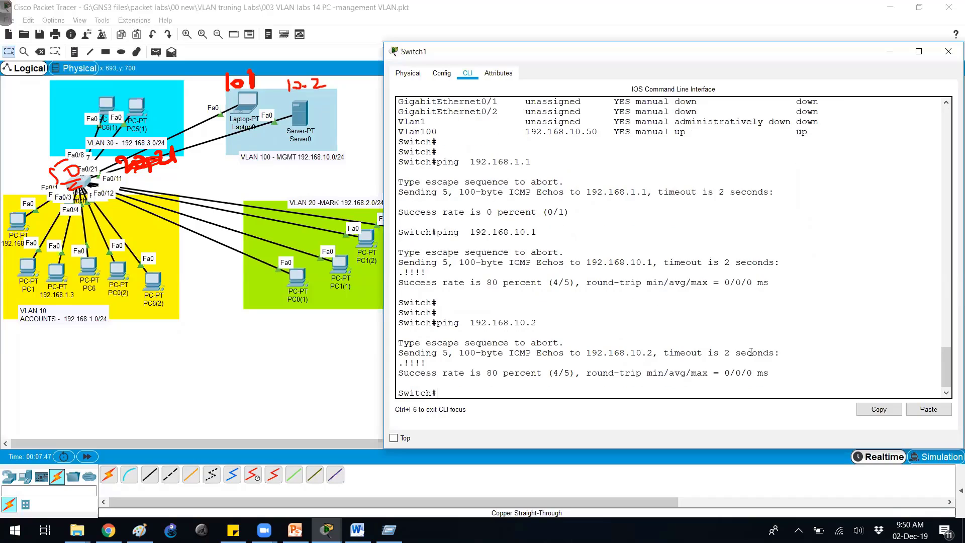
pyautogui.press('Up')
pyautogui.press('Return')
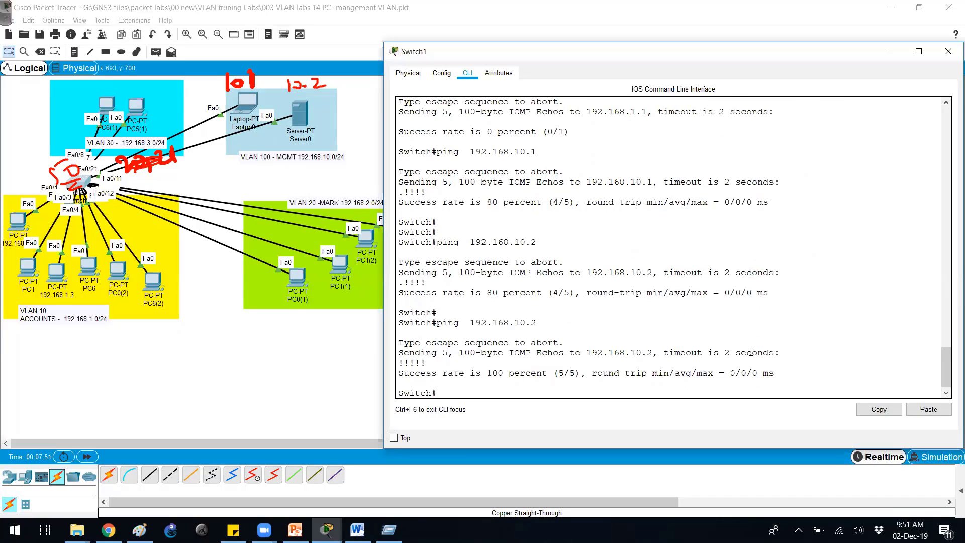
pyautogui.hotkey('ctrl', '2')
# - Annotate the diagram by circling the switch, its laptop and server links and the VLAN note, then clear the annotations
pyautogui.press('e')
pyautogui.moveTo(95, 160)
pyautogui.mouseDown()
pyautogui.moveTo(60, 198)
pyautogui.moveTo(156, 176)
pyautogui.mouseUp()
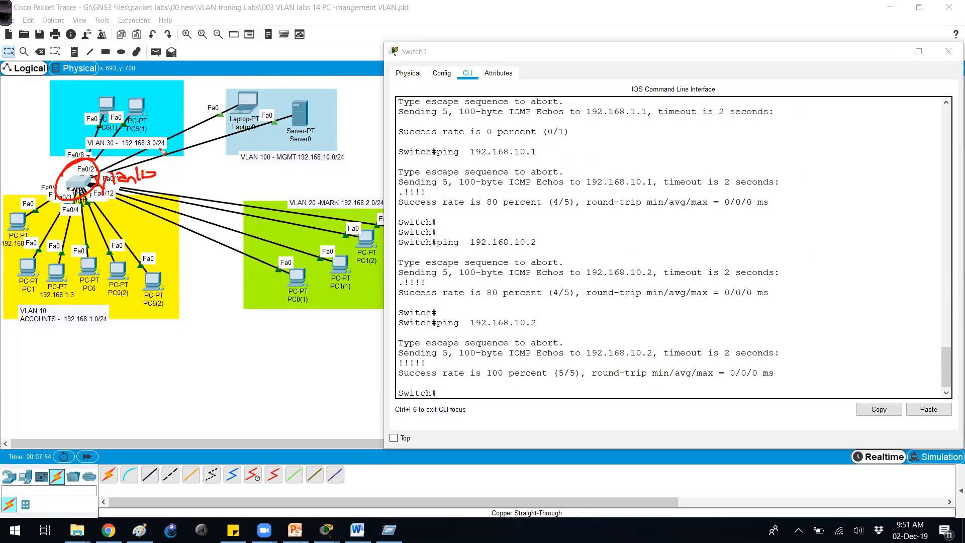
pyautogui.moveTo(250, 109); pyautogui.dragTo(153, 147)
pyautogui.moveTo(276, 129)
pyautogui.mouseDown()
pyautogui.moveTo(163, 160)
pyautogui.moveTo(153, 191)
pyautogui.moveTo(279, 258)
pyautogui.moveTo(272, 249)
pyautogui.moveTo(236, 265)
pyautogui.mouseUp()
pyautogui.press('g')
pyautogui.press('r')
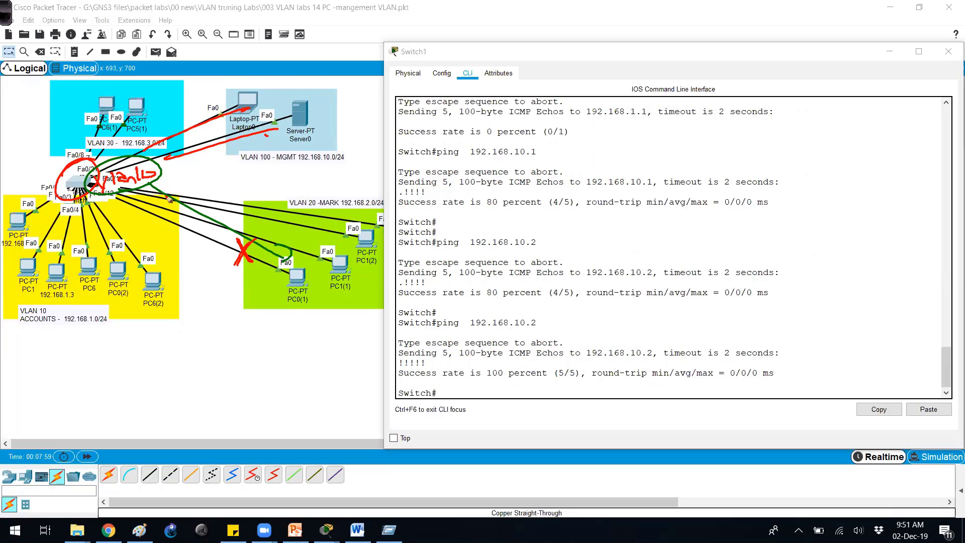
pyautogui.press('Escape')
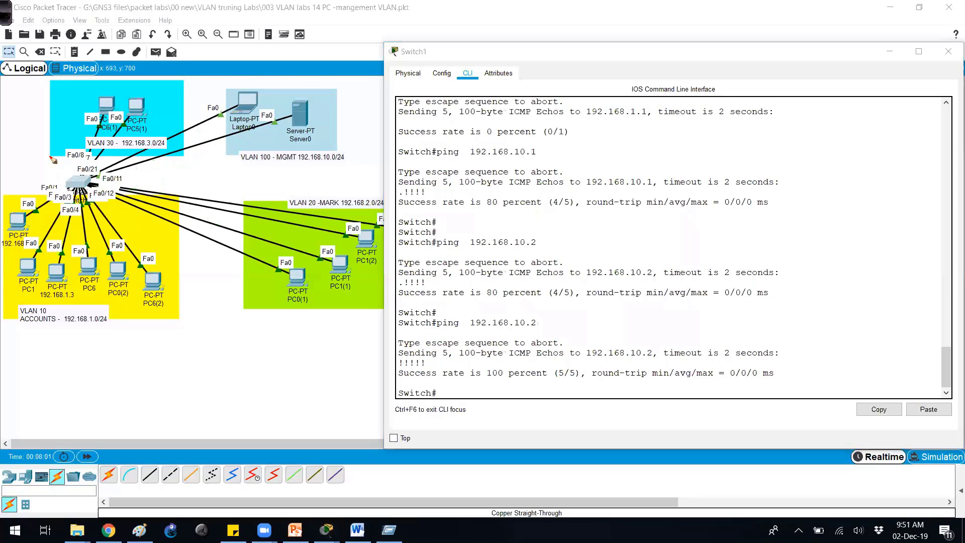
# - Run show ip int brief on Switch1 and highlight Vlan100's address 192.168.10.50
pyautogui.click(80, 189)
pyautogui.press('Return')
pyautogui.press('Return')
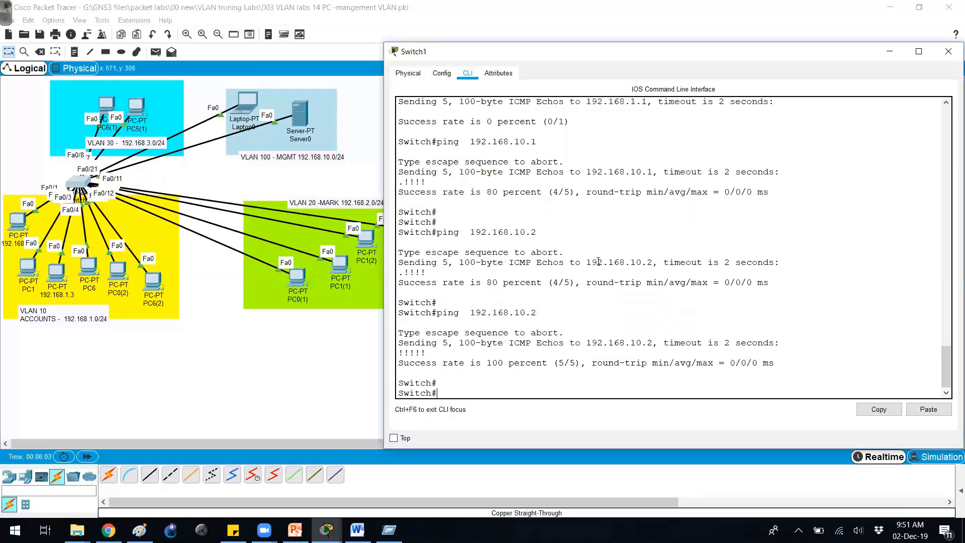
pyautogui.write('show ip int brief')
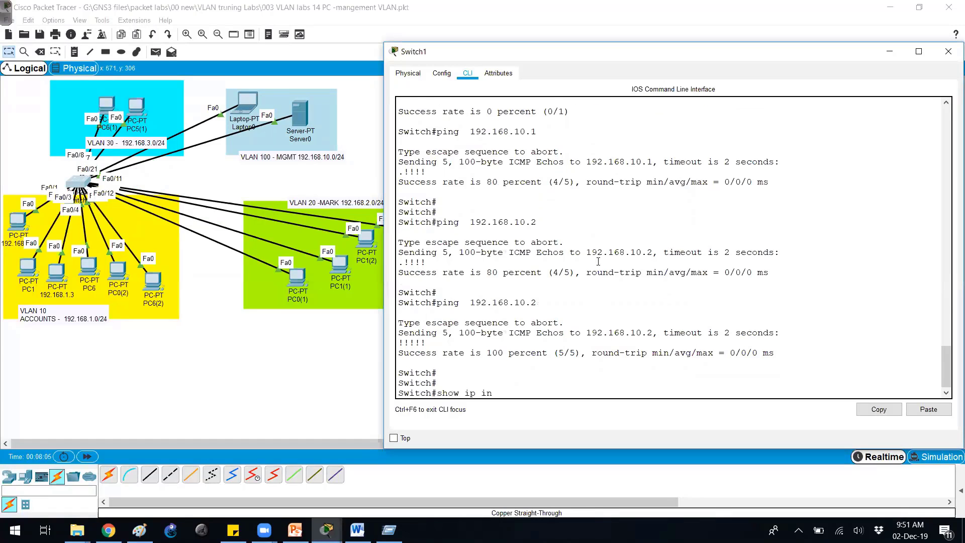
pyautogui.press('Return')
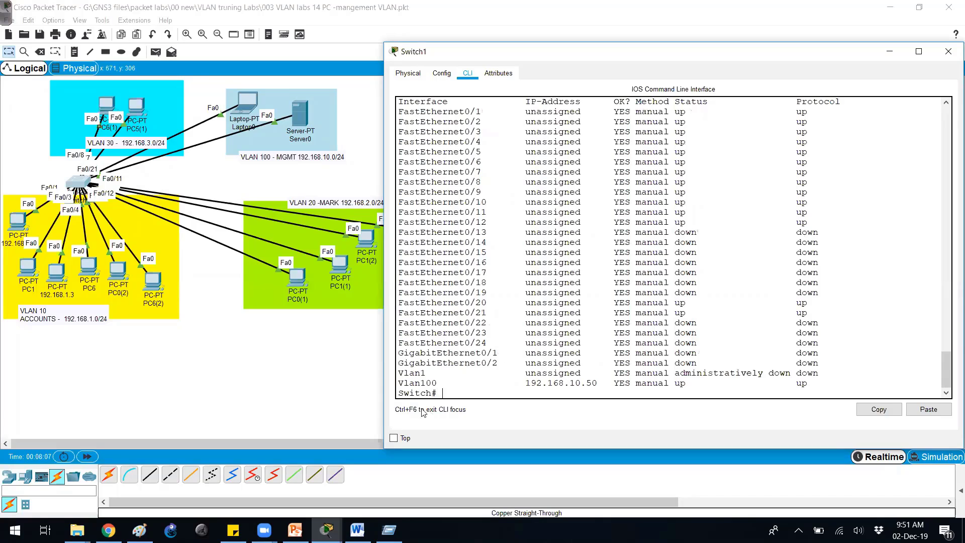
pyautogui.moveTo(514, 383); pyautogui.dragTo(650, 382)
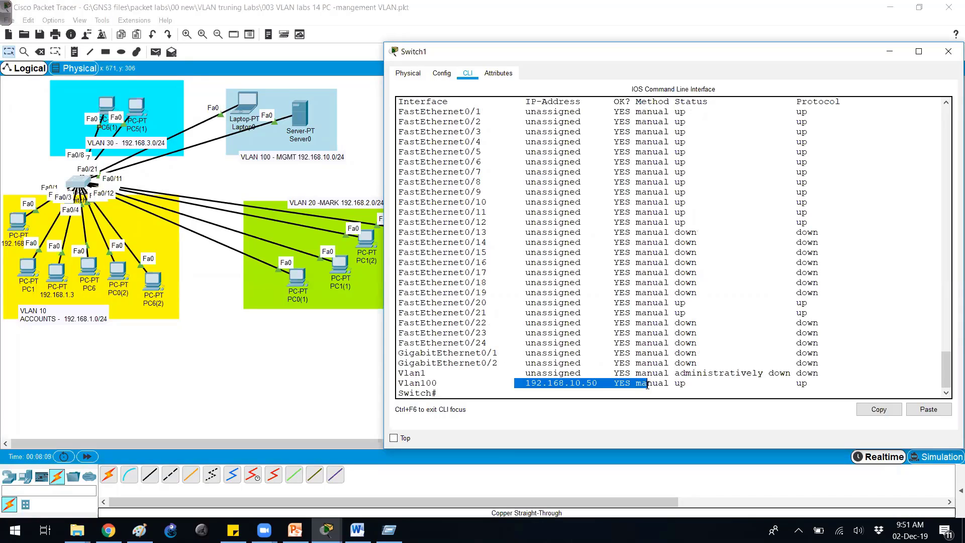
pyautogui.click(582, 366)
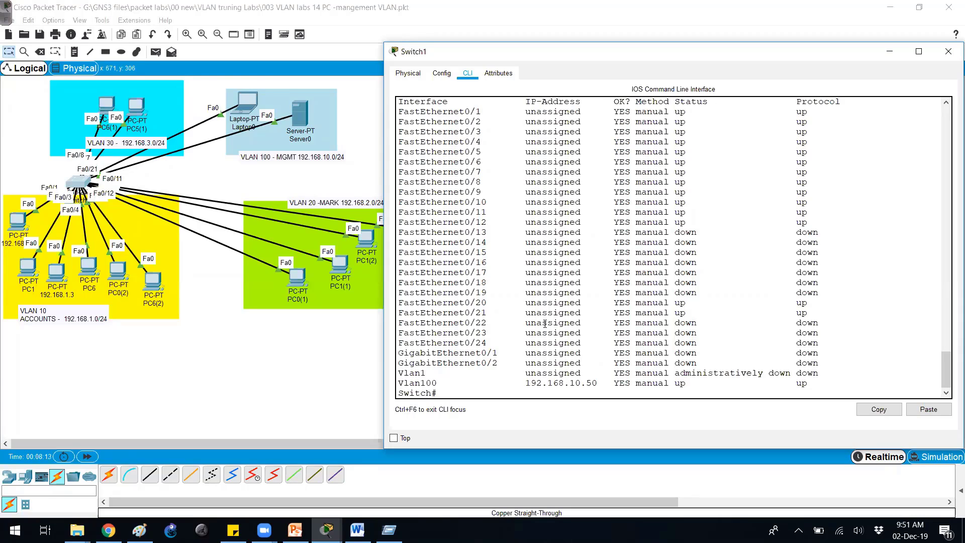
# - Give Switch1's VTY lines 0 4 a login password and enable login, then exit line configuration
pyautogui.press('Return')
pyautogui.press('Return')
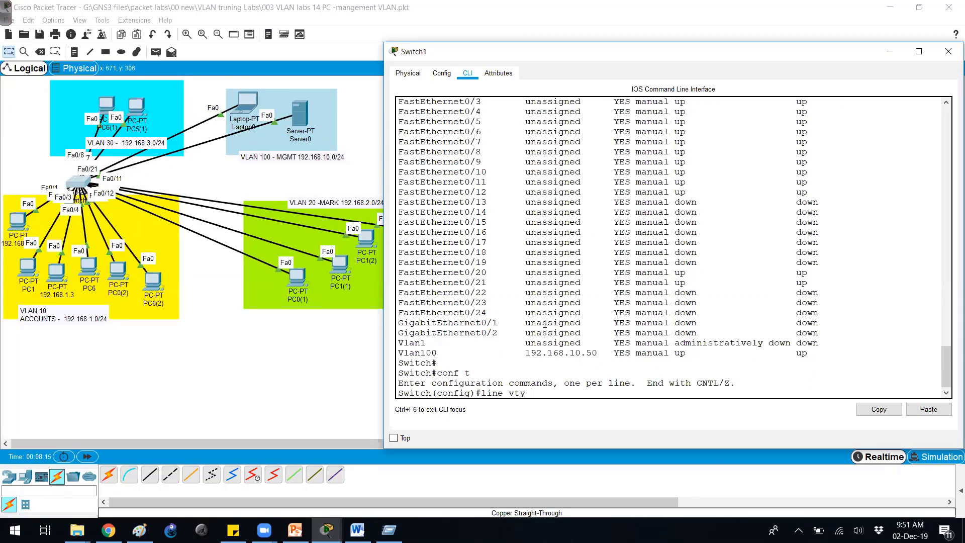
pyautogui.press('Return')
pyautogui.press('Tab')
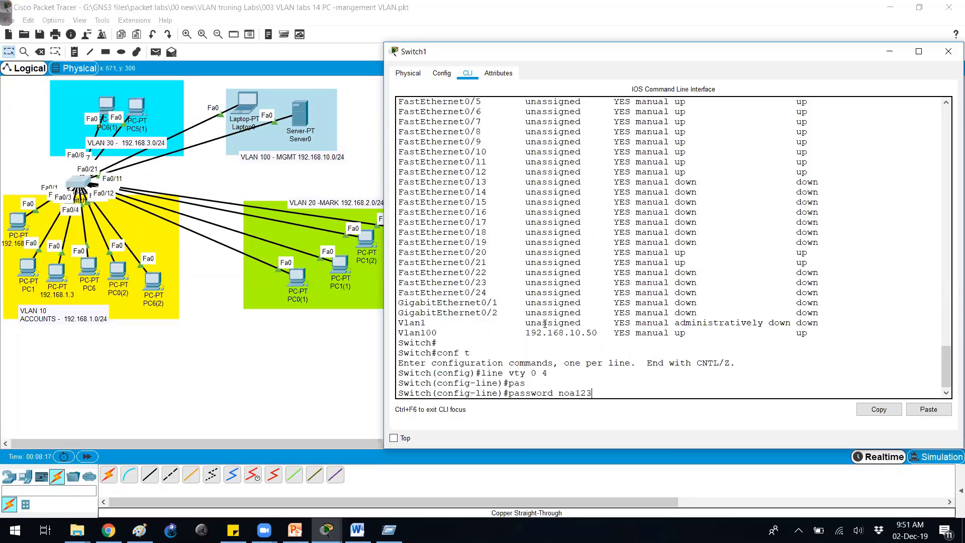
pyautogui.press('Return')
pyautogui.press('Return')
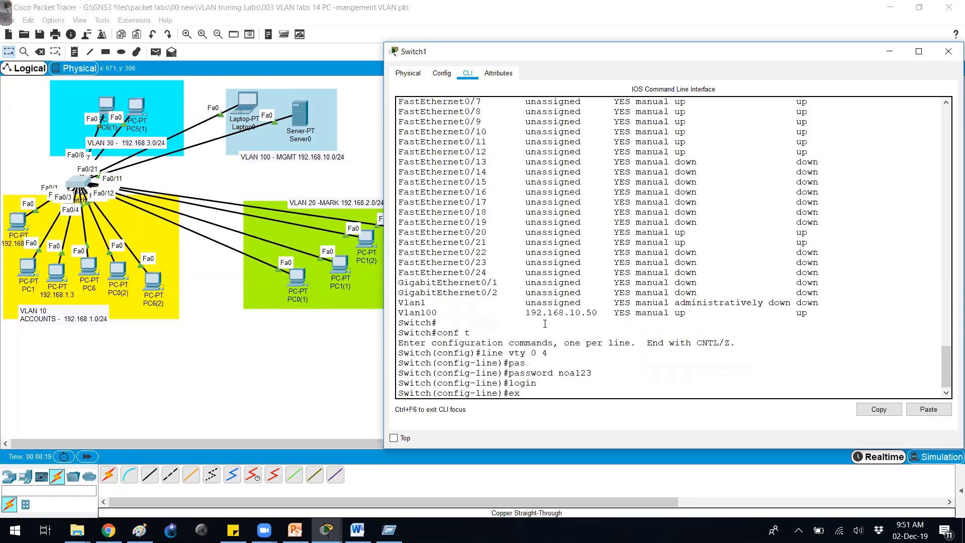
pyautogui.press('Return')
# - Set an enable secret on Switch1 and end configuration mode
pyautogui.press('Tab')
pyautogui.press('BackSpace')
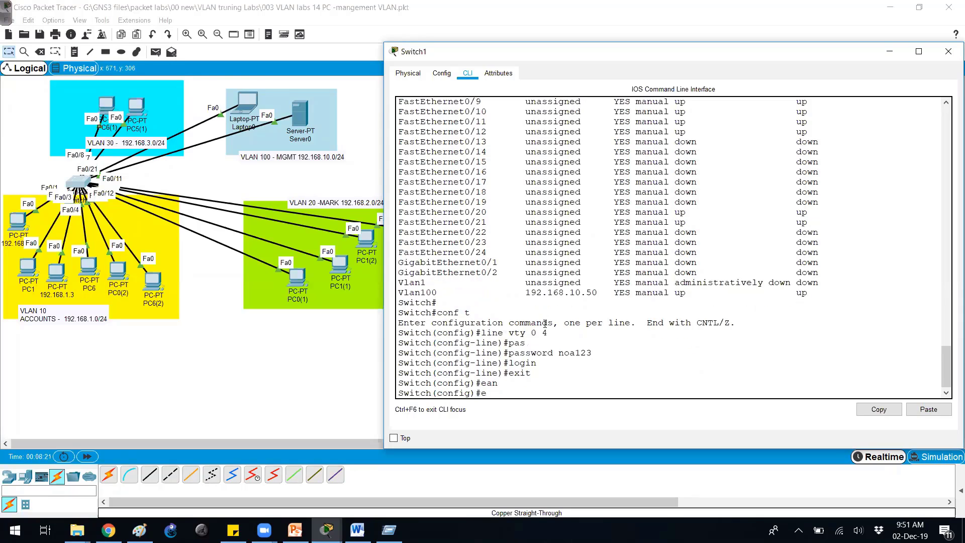
pyautogui.press('Tab')
pyautogui.press('Tab')
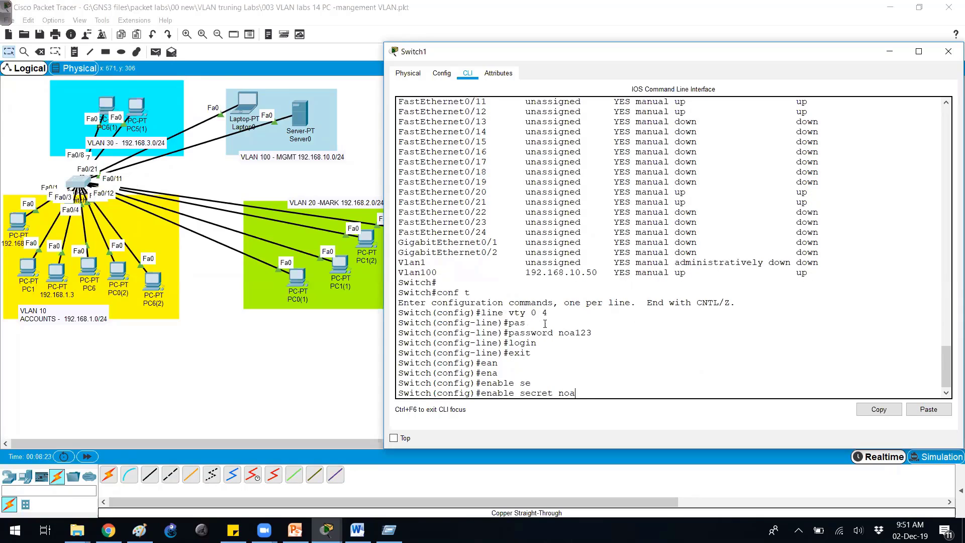
pyautogui.press('Return')
pyautogui.press('Return')
pyautogui.press('Return')
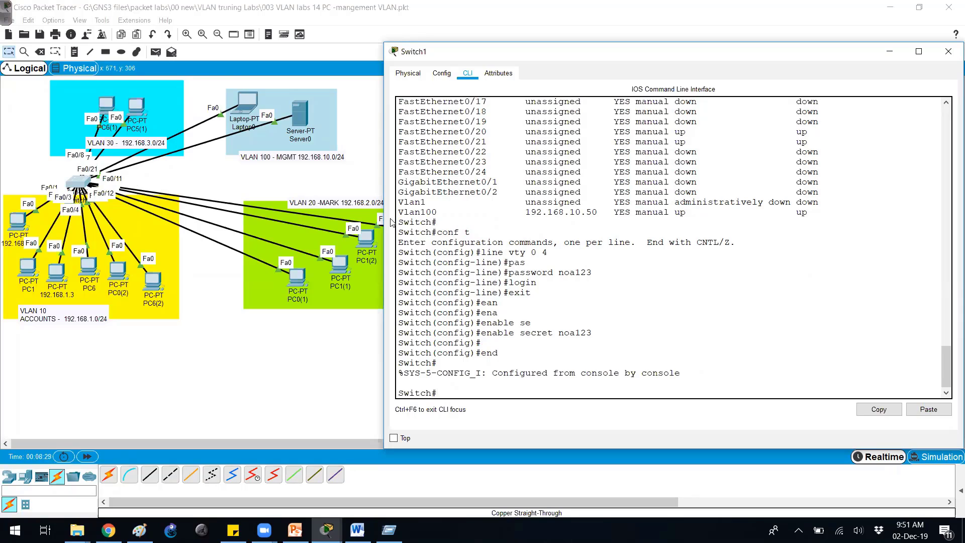
# - Run ipconfig in Laptop0's Command Prompt and highlight the laptop's IP address
pyautogui.click(245, 117)
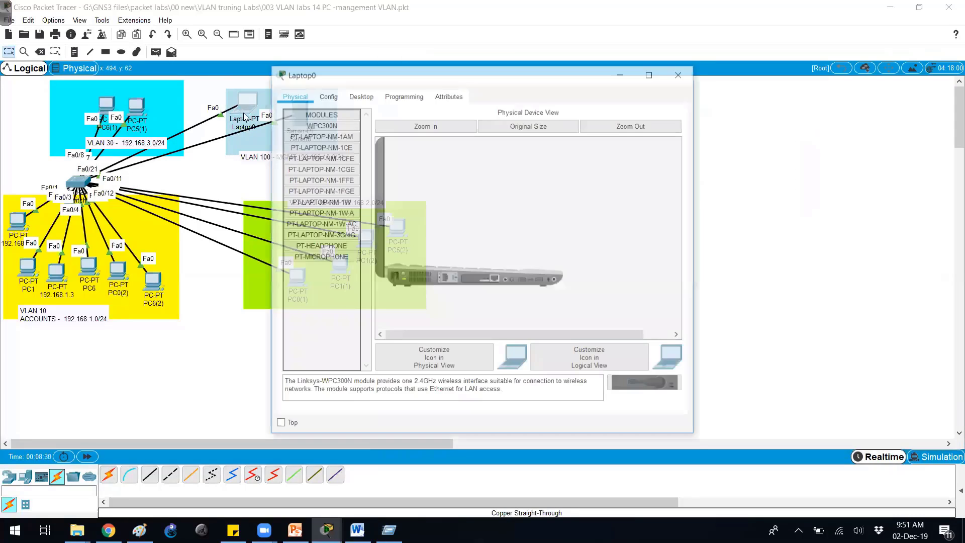
pyautogui.moveTo(396, 81); pyautogui.dragTo(536, 76)
pyautogui.click(469, 91)
pyautogui.click(711, 152)
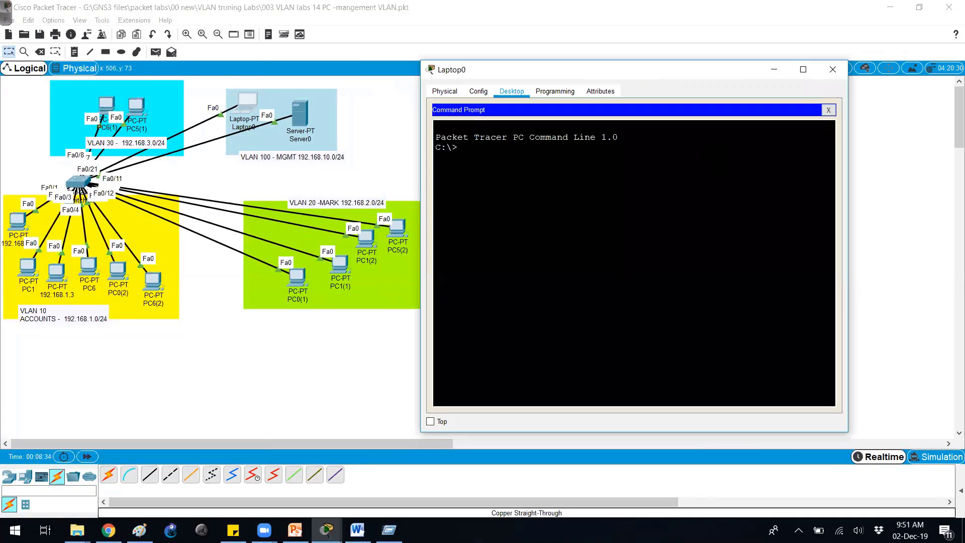
pyautogui.write('ipconfig')
pyautogui.press('Return')
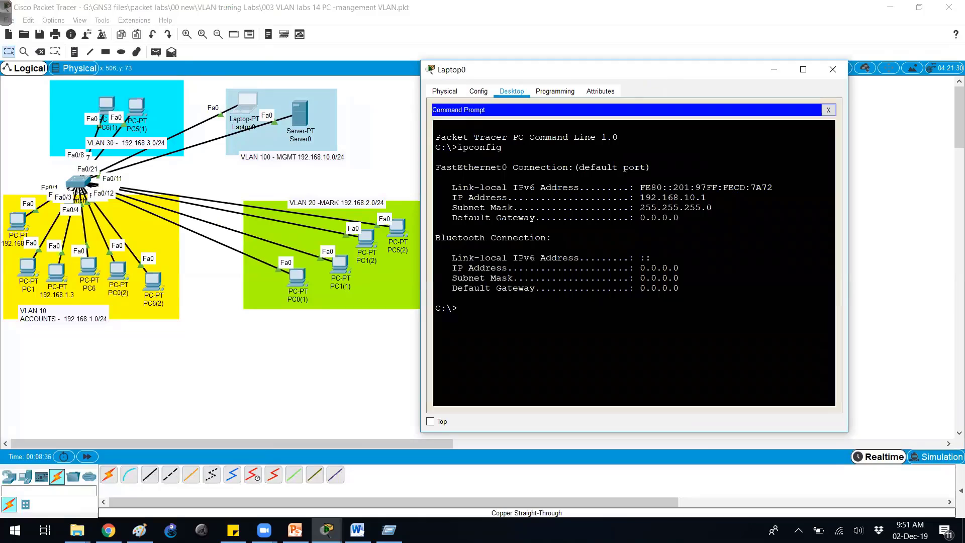
pyautogui.moveTo(706, 198); pyautogui.dragTo(668, 197)
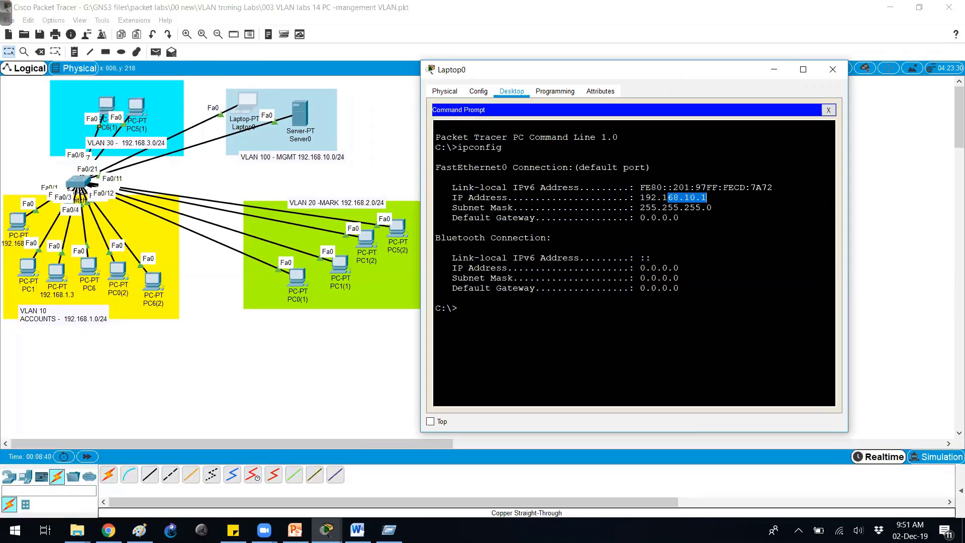
# - Ping 192.168.1.50 (times out, stopped), then ping 192.168.10.50 successfully and type telnet 192.168.10.50
pyautogui.write('ping')
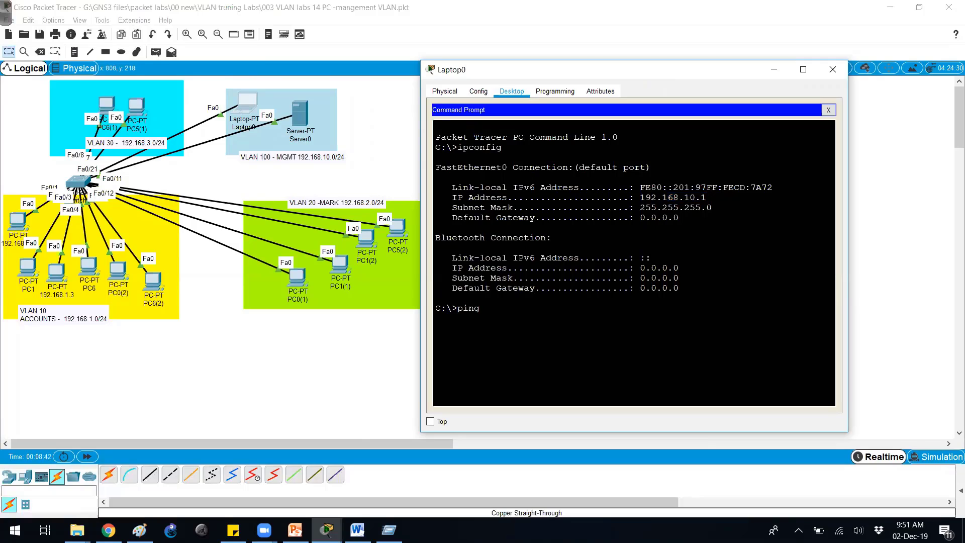
pyautogui.write('  192.168.1.50')
pyautogui.press('Return')
pyautogui.hotkey('ctrl', '2')
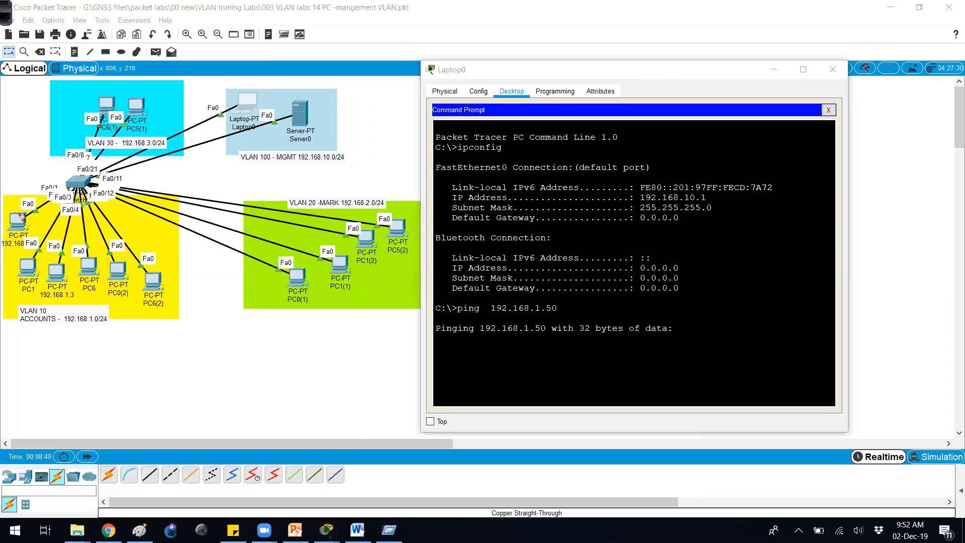
pyautogui.moveTo(93, 166)
pyautogui.mouseDown()
pyautogui.moveTo(118, 177)
pyautogui.moveTo(249, 168)
pyautogui.moveTo(207, 176)
pyautogui.mouseUp()
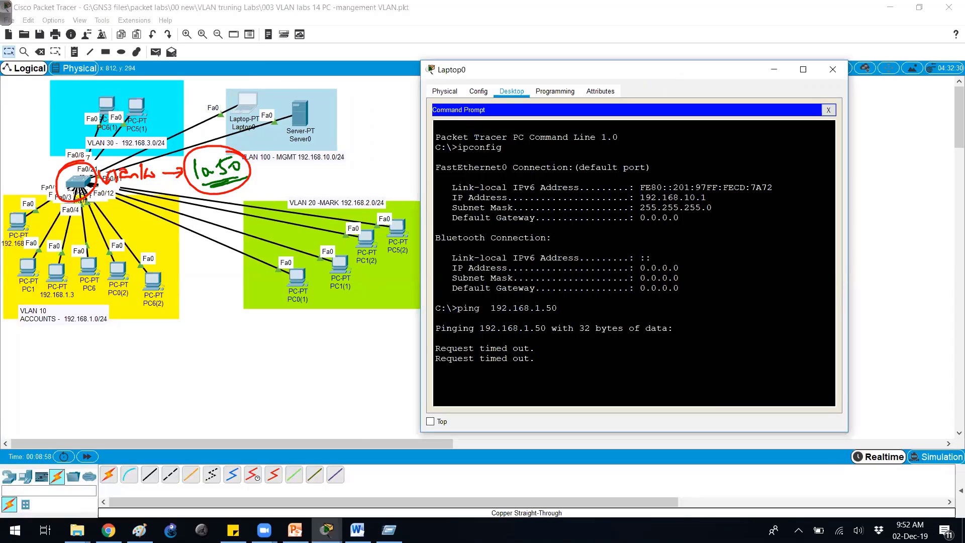
pyautogui.hotkey('ctrl', 'c')
pyautogui.press('Up')
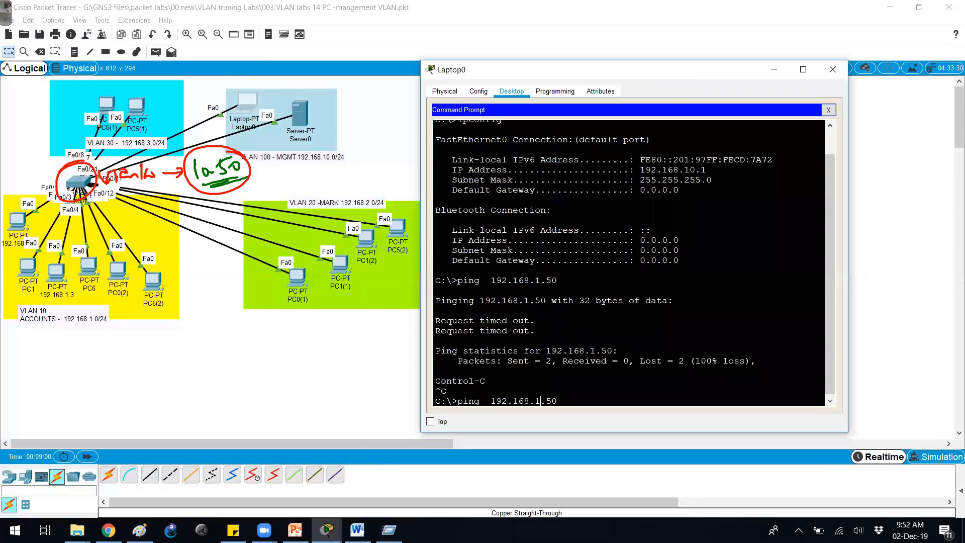
pyautogui.write('0')
pyautogui.press('Return')
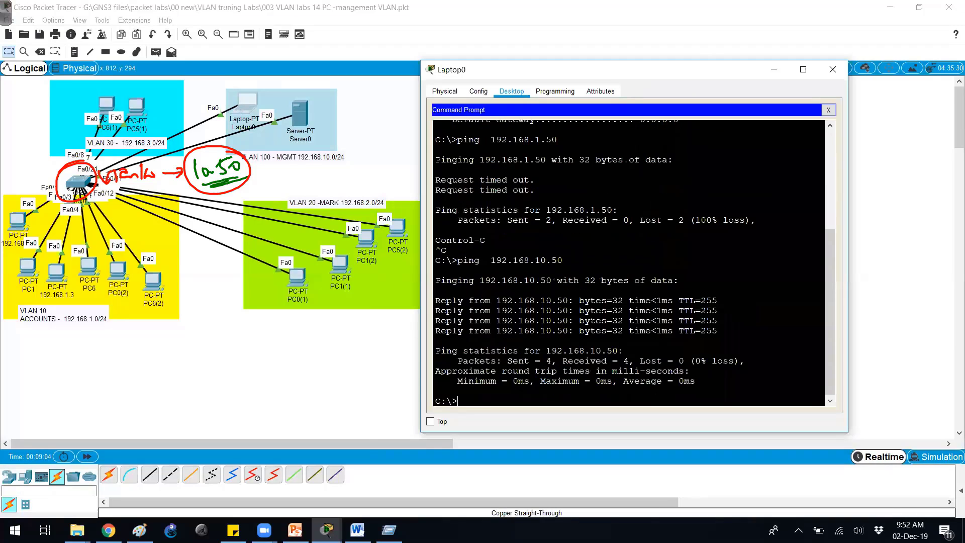
pyautogui.press('Return')
pyautogui.write('telnet  19')
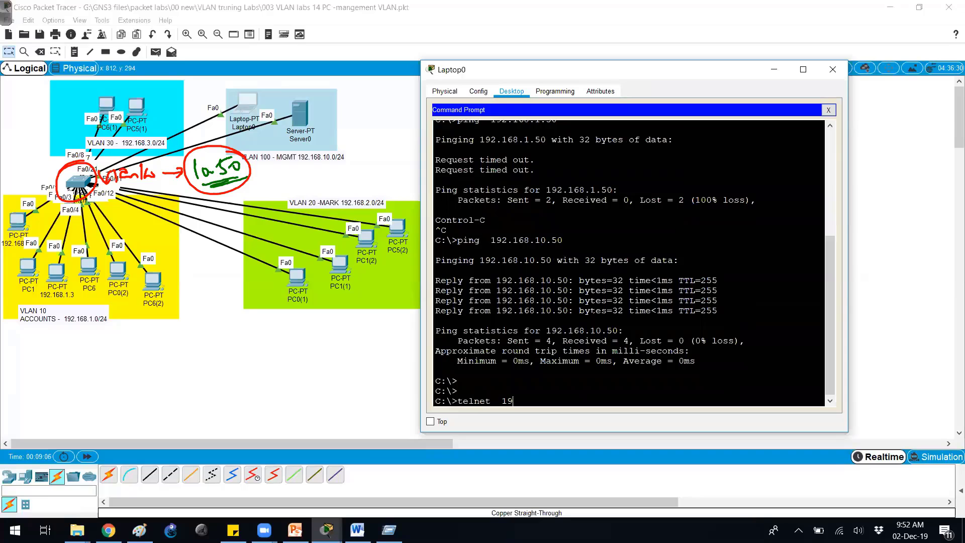
pyautogui.write('2.168.10.50')
# - Telnet into Switch1 at 192.168.10.50, log in with the VTY password and enter privileged mode
pyautogui.press('Return')
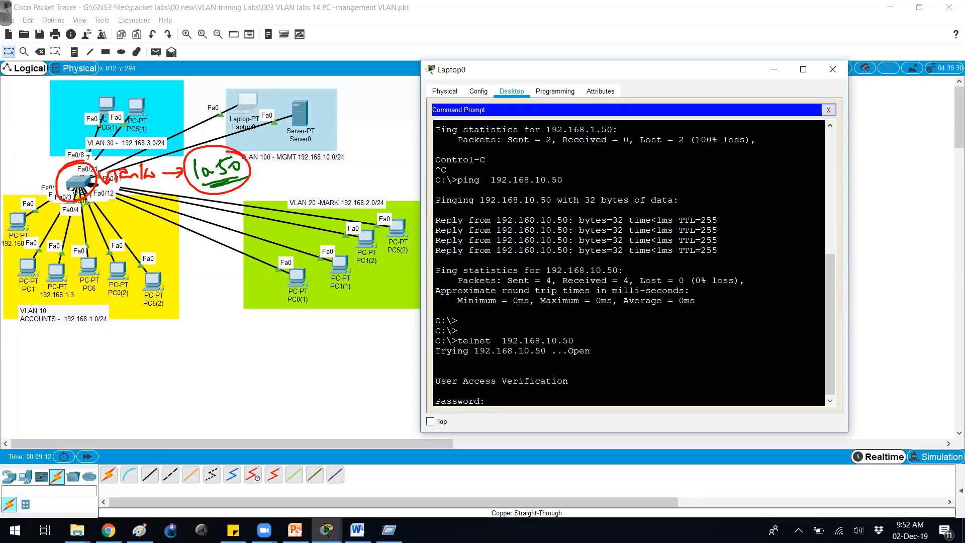
pyautogui.write('cisco')
pyautogui.press('Return')
pyautogui.write('en')
pyautogui.press('Tab')
pyautogui.press('Return')
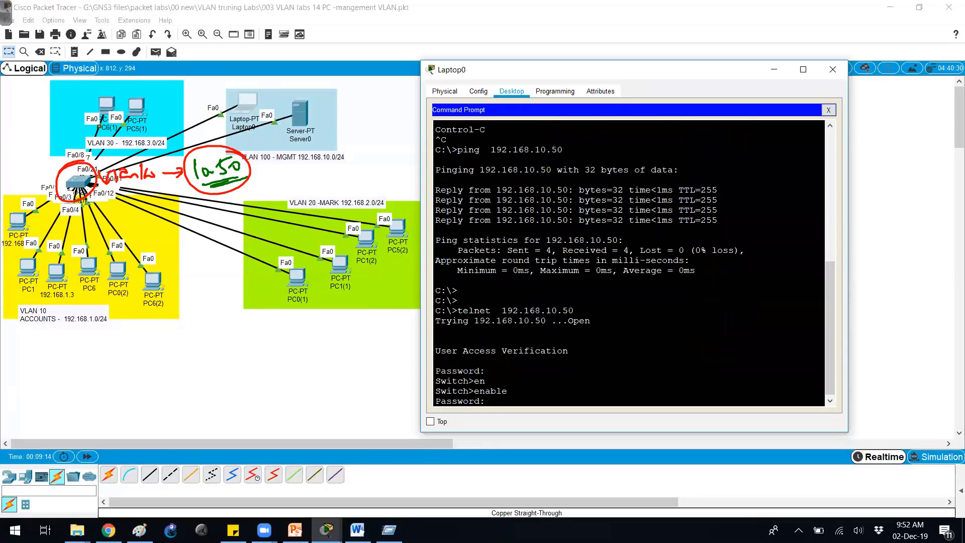
pyautogui.press('Return')
pyautogui.press('Return')
pyautogui.press('Return')
# - Display Switch1's MAC address table with show mac-address-table, then switch to the PowerPoint presentation
pyautogui.write('show mac')
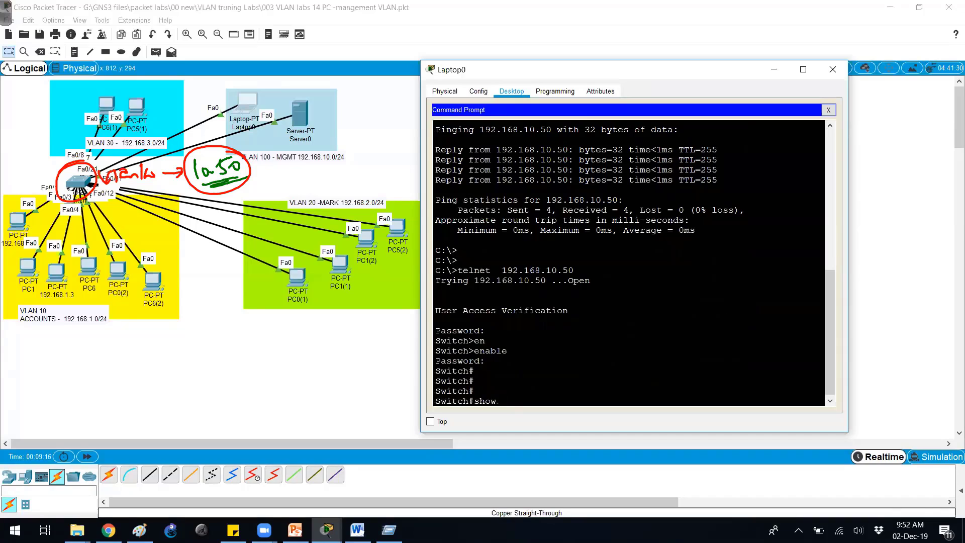
pyautogui.press('Tab')
pyautogui.write('-ad')
pyautogui.press('Tab')
pyautogui.press('Return')
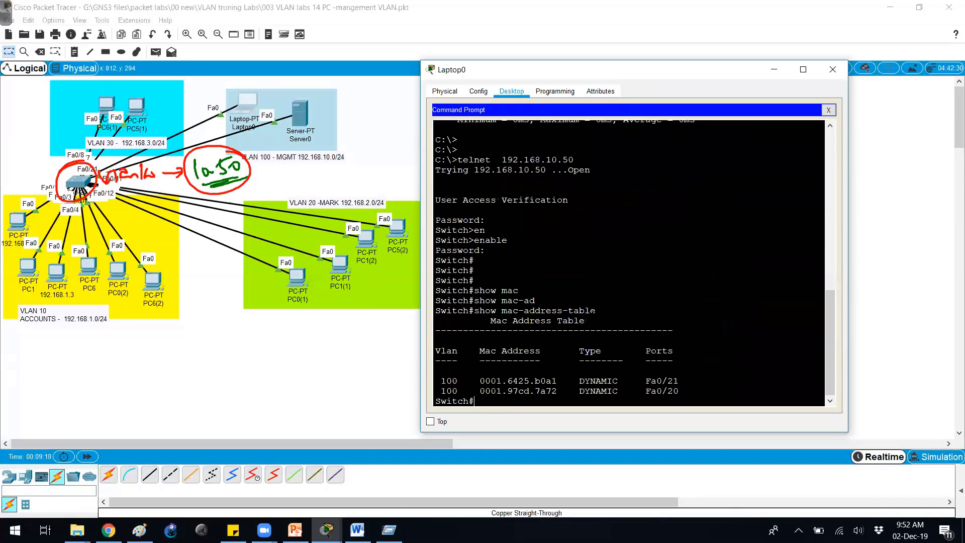
pyautogui.moveTo(484, 311); pyautogui.dragTo(602, 310)
pyautogui.press('Return')
pyautogui.press('Return')
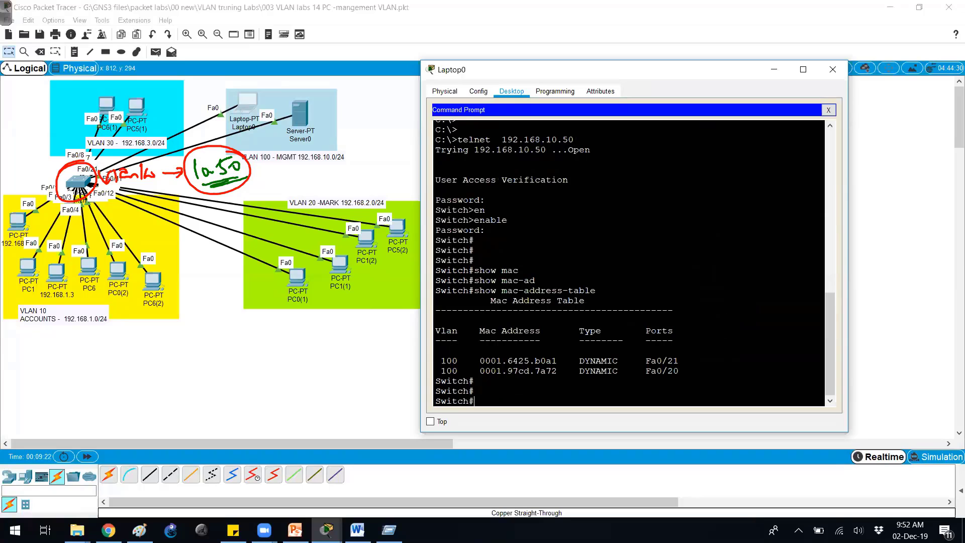
pyautogui.press('Escape')
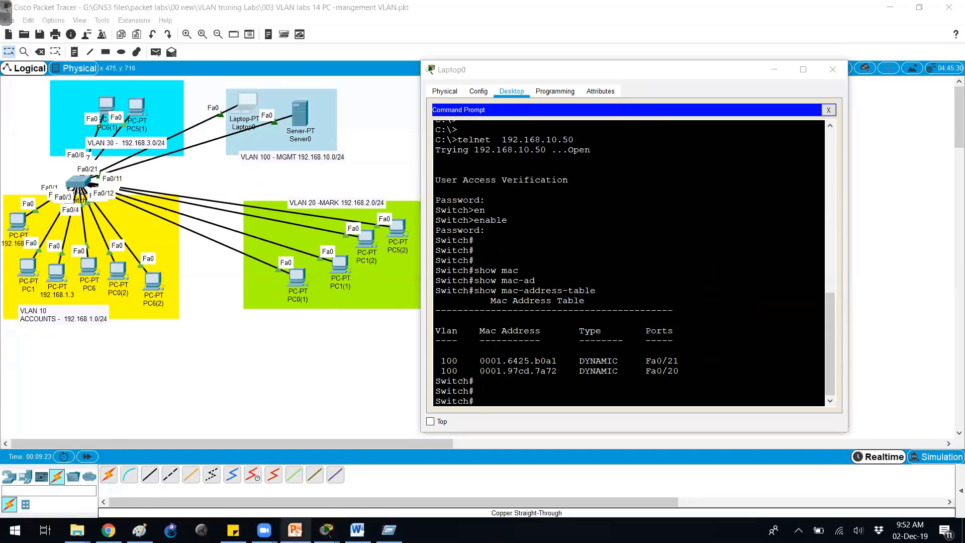
pyautogui.click(295, 530)
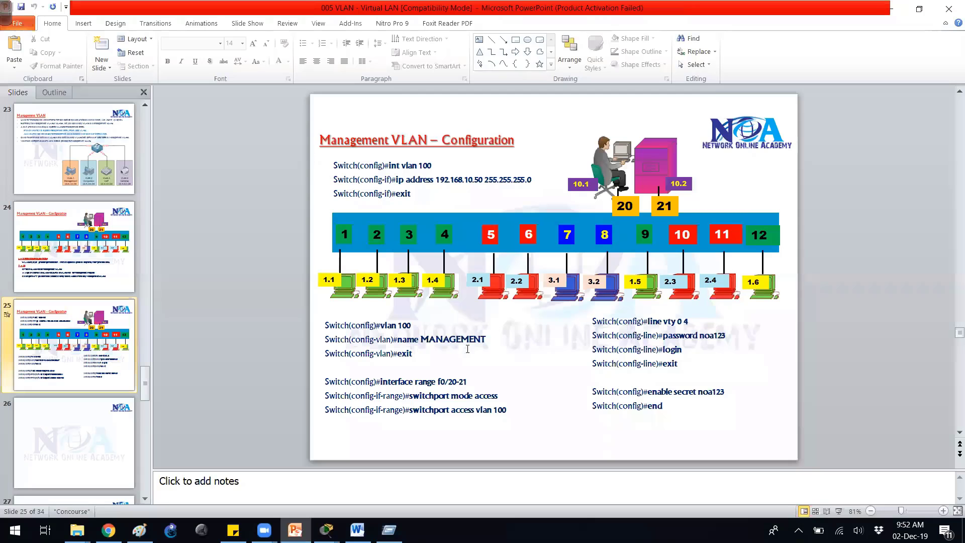
# - Present slide 25 full-screen, mark up ports, Vlan10 and Vlan1 notes with the pen, then erase the ink
pyautogui.click(838, 511)
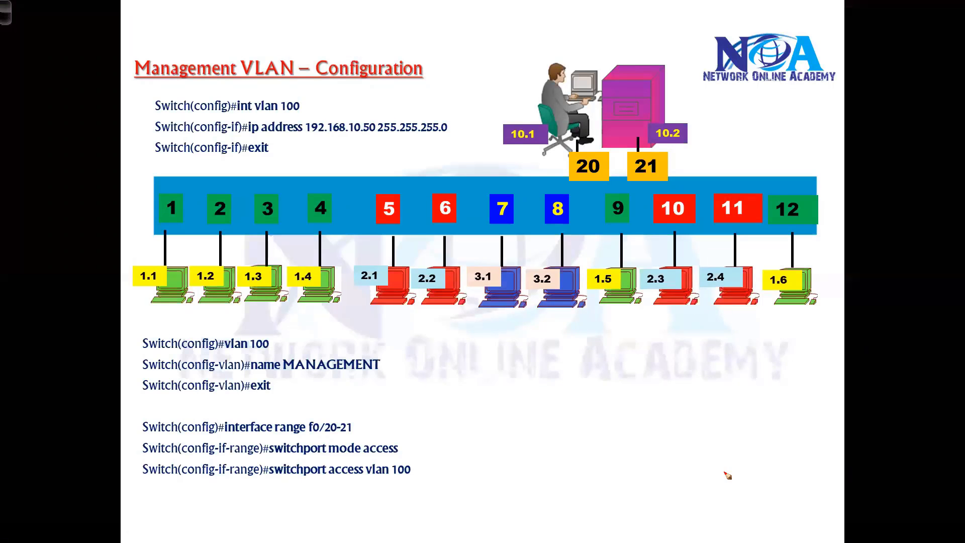
pyautogui.hotkey('ctrl', 'p')
pyautogui.moveTo(289, 177); pyautogui.dragTo(231, 179)
pyautogui.moveTo(206, 224)
pyautogui.mouseDown()
pyautogui.moveTo(243, 234)
pyautogui.moveTo(272, 229)
pyautogui.mouseUp()
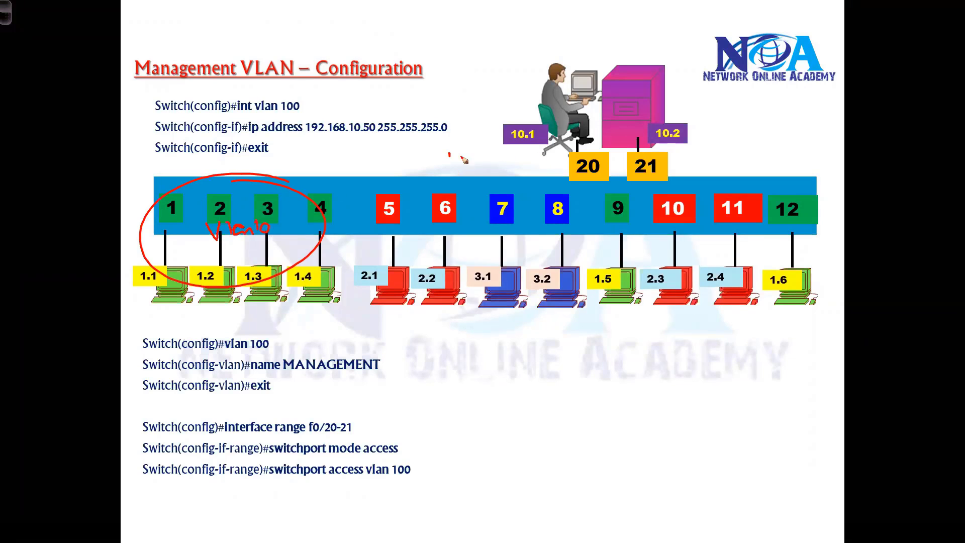
pyautogui.moveTo(450, 155)
pyautogui.mouseDown()
pyautogui.moveTo(476, 171)
pyautogui.moveTo(512, 171)
pyautogui.mouseUp()
pyautogui.moveTo(454, 120); pyautogui.dragTo(470, 146)
pyautogui.moveTo(437, 155); pyautogui.dragTo(274, 203)
pyautogui.moveTo(275, 201)
pyautogui.mouseDown()
pyautogui.moveTo(437, 157)
pyautogui.moveTo(456, 160)
pyautogui.mouseUp()
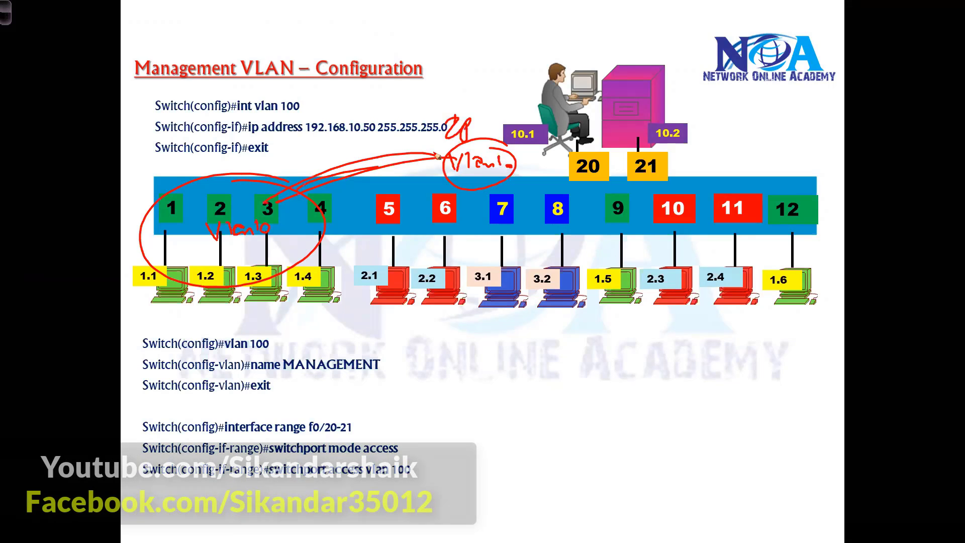
pyautogui.press('e')
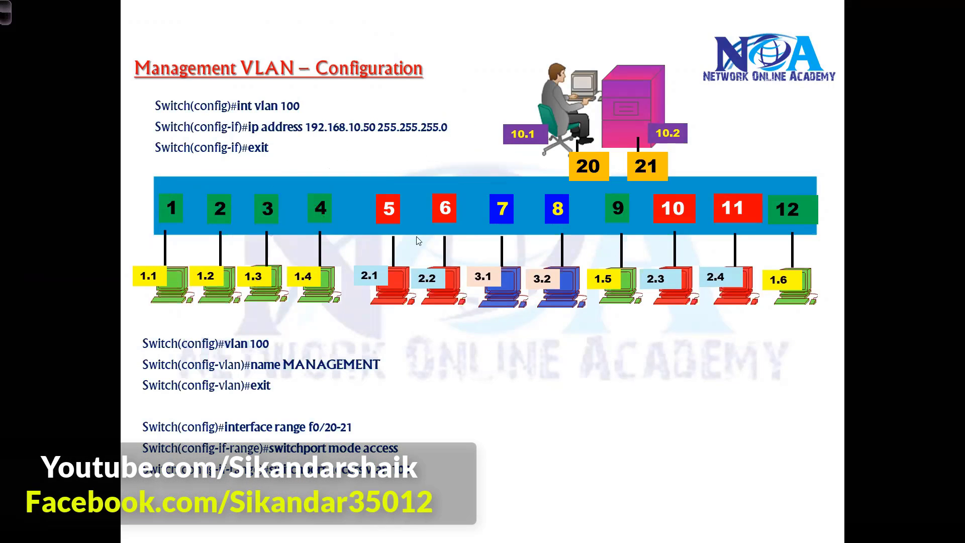